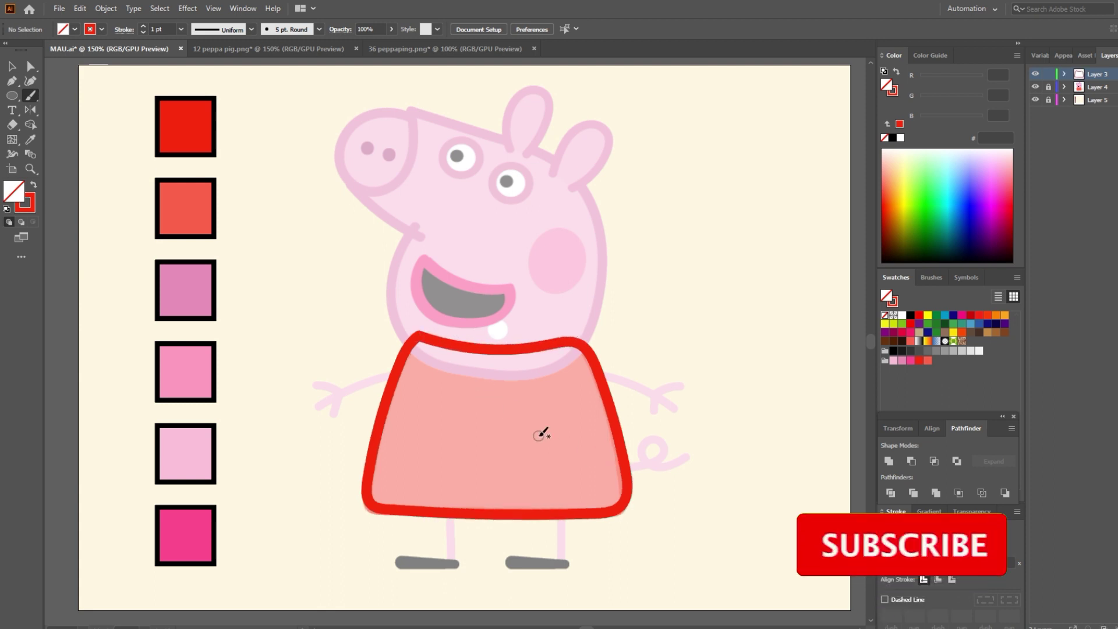
Sample the reference arm's light pink and paint both arms, the curly tail and the first leg with the Paintbrush
{"action": "key", "text": "i"}
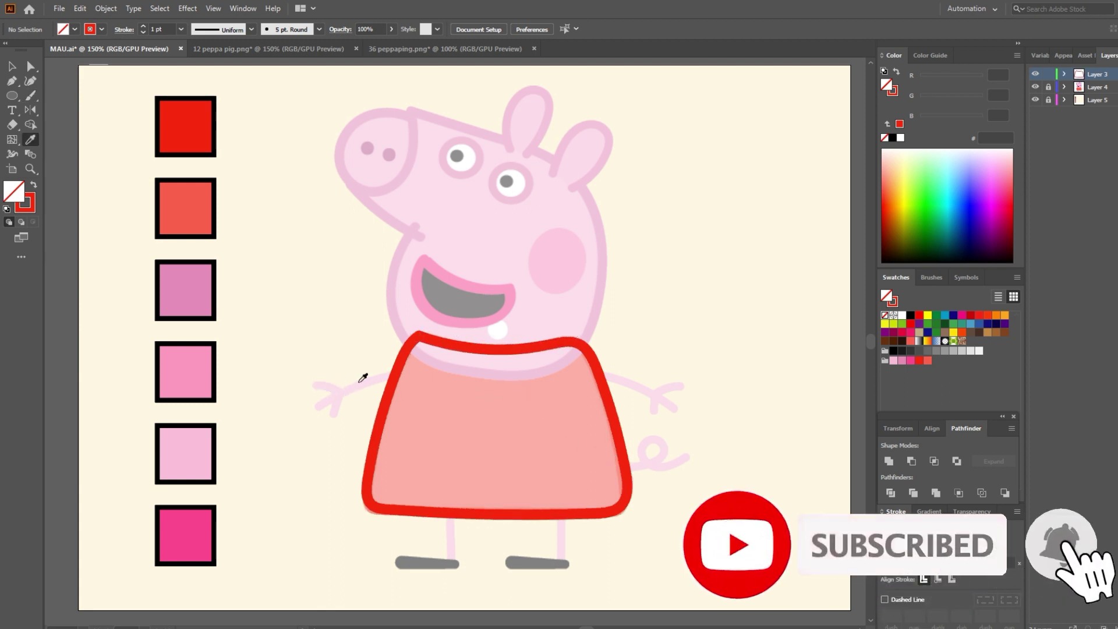
{"action": "left_click", "coordinate": [362, 381]}
{"action": "left_click_drag", "start_coordinate": [31, 95], "coordinate": [70, 98]}
{"action": "mouse_move", "coordinate": [330, 398]}
{"action": "left_mouse_down"}
{"action": "mouse_move", "coordinate": [382, 373]}
{"action": "mouse_move", "coordinate": [407, 377]}
{"action": "left_mouse_up"}
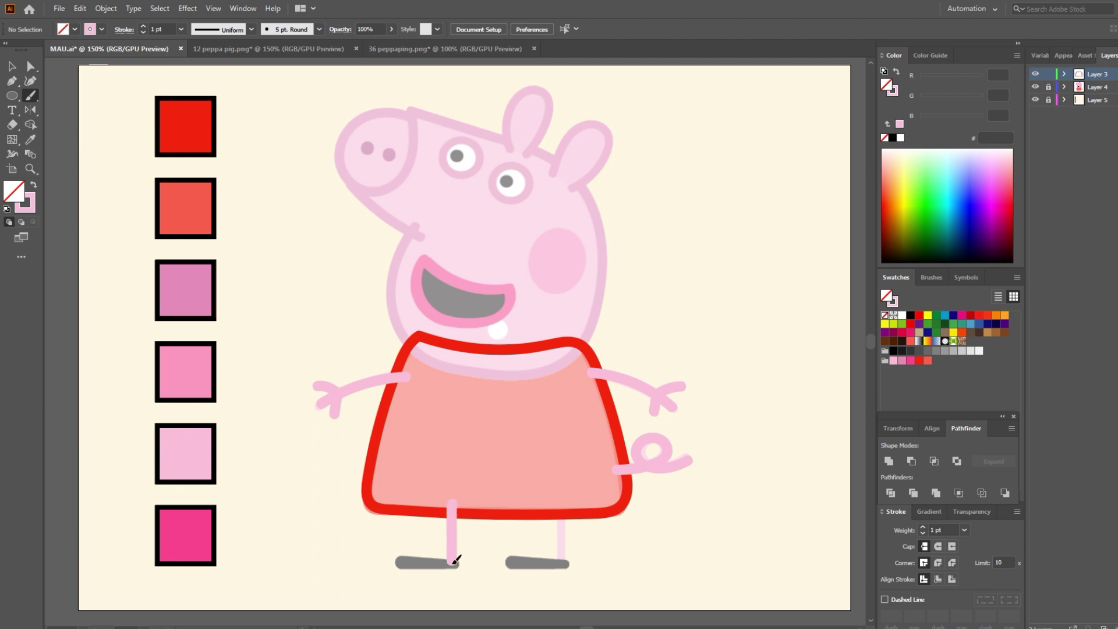
Send the painted right arm and curly tail behind the dress outline
{"action": "key", "text": "v"}
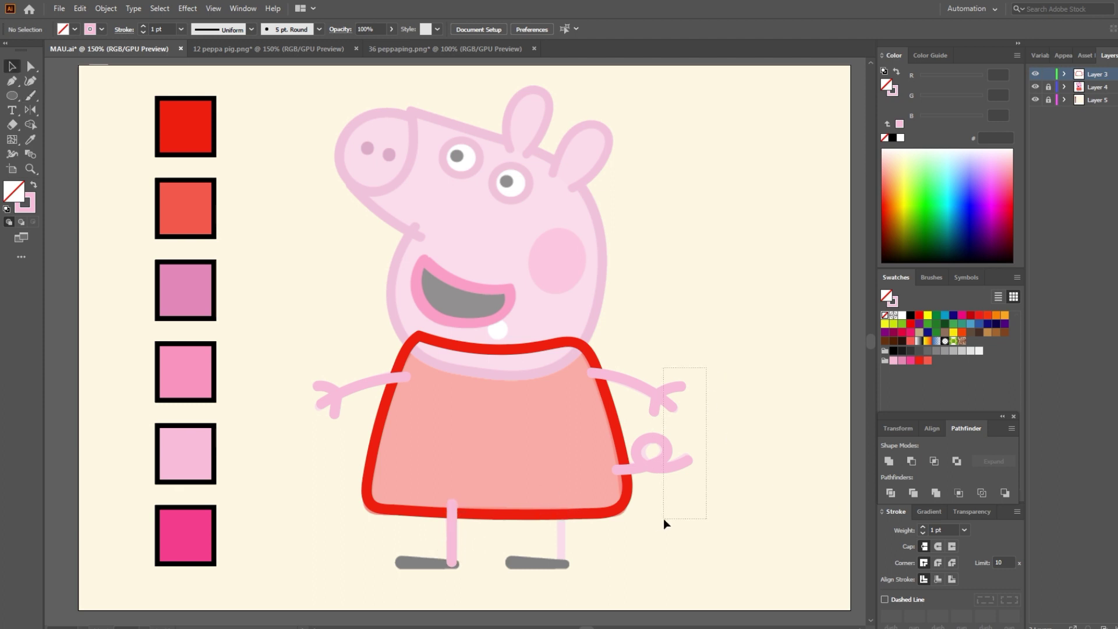
{"action": "left_click_drag", "start_coordinate": [664, 520], "coordinate": [664, 519]}
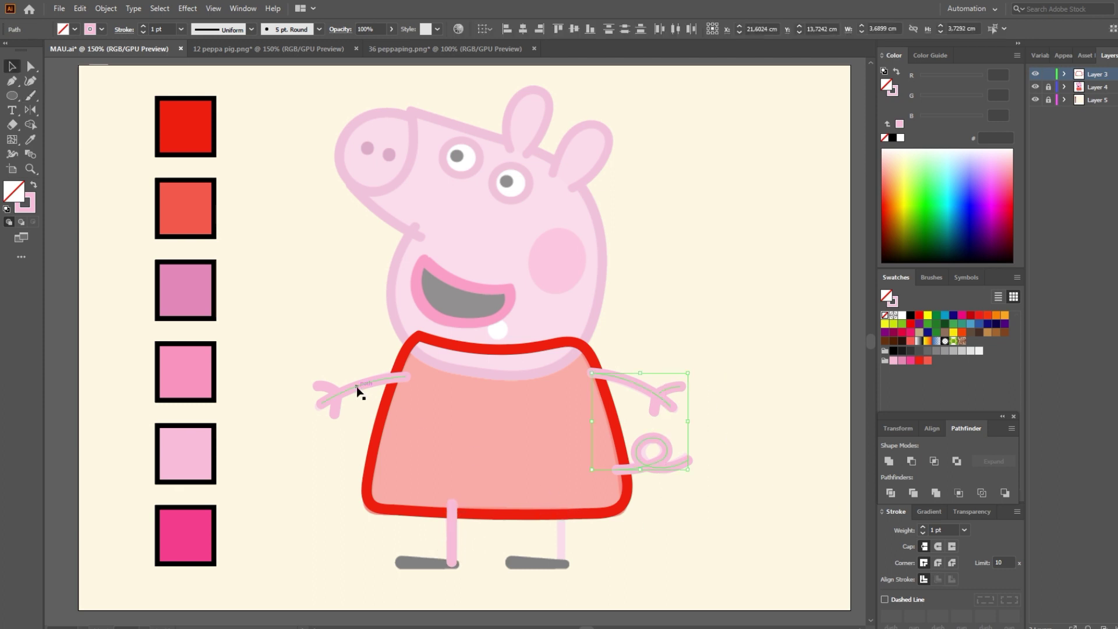
{"action": "left_click", "coordinate": [355, 456]}
Send the painted pink leg behind the red dress outline
{"action": "key", "text": "z"}
{"action": "left_click", "coordinate": [469, 537]}
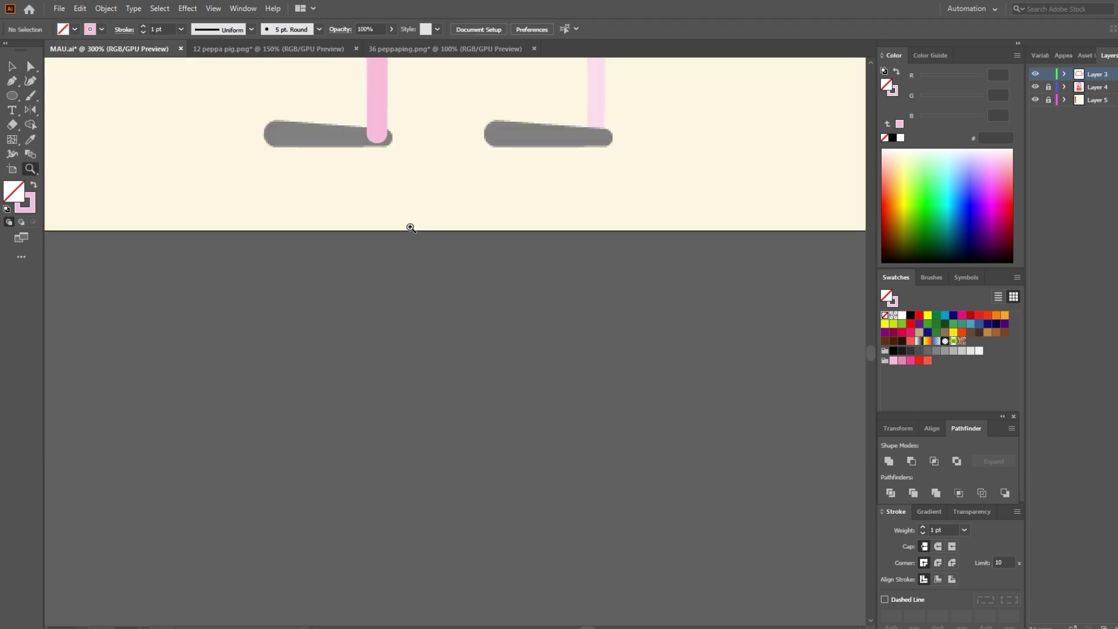
{"action": "left_click_drag", "start_coordinate": [397, 175], "coordinate": [495, 516]}
{"action": "left_click", "coordinate": [485, 490]}
{"action": "key", "text": "v"}
{"action": "left_click", "coordinate": [452, 269]}
{"action": "key", "text": "ctrl+shift+["}
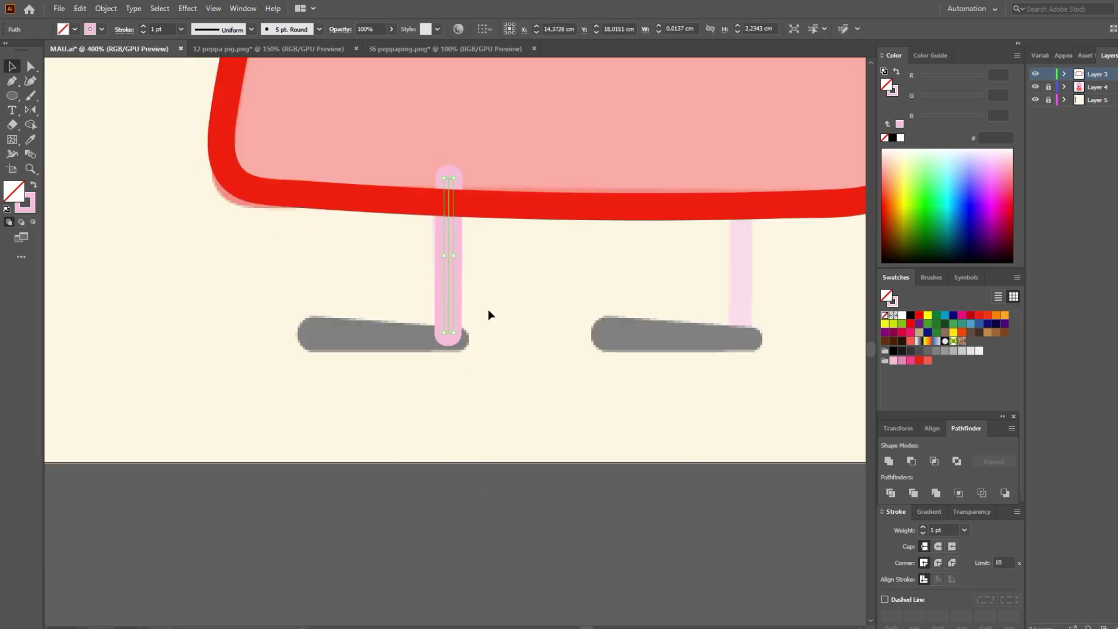
{"action": "left_click", "coordinate": [488, 310]}
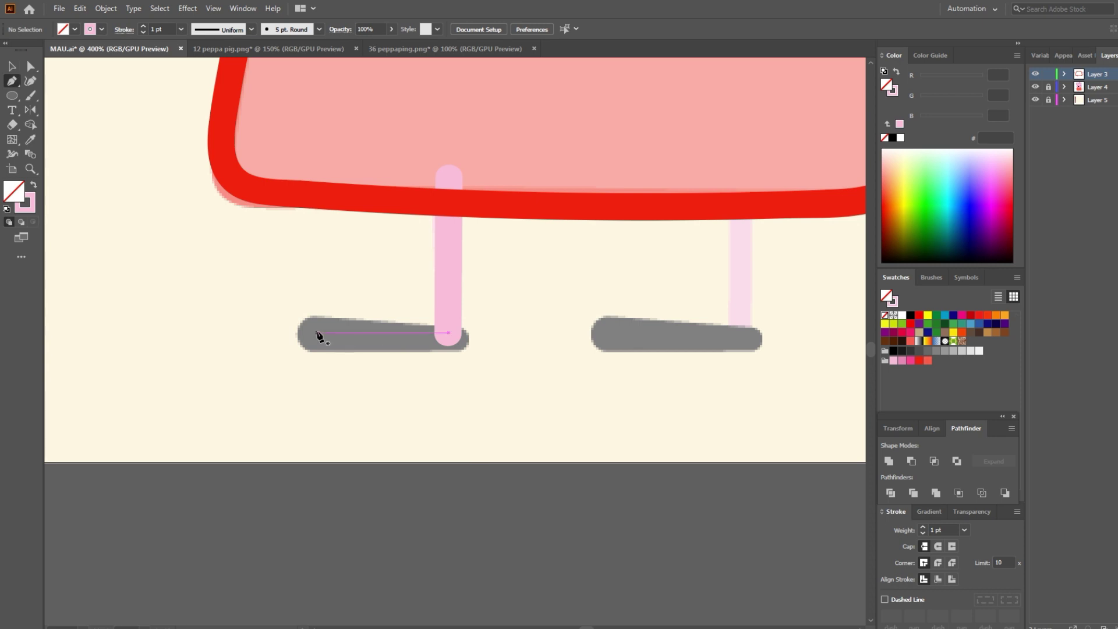
Draw a straight path about 1.94 cm long across the first shoe, from toe to heel, with the Pen tool
{"action": "left_click", "coordinate": [314, 333]}
{"action": "left_click", "coordinate": [447, 333]}
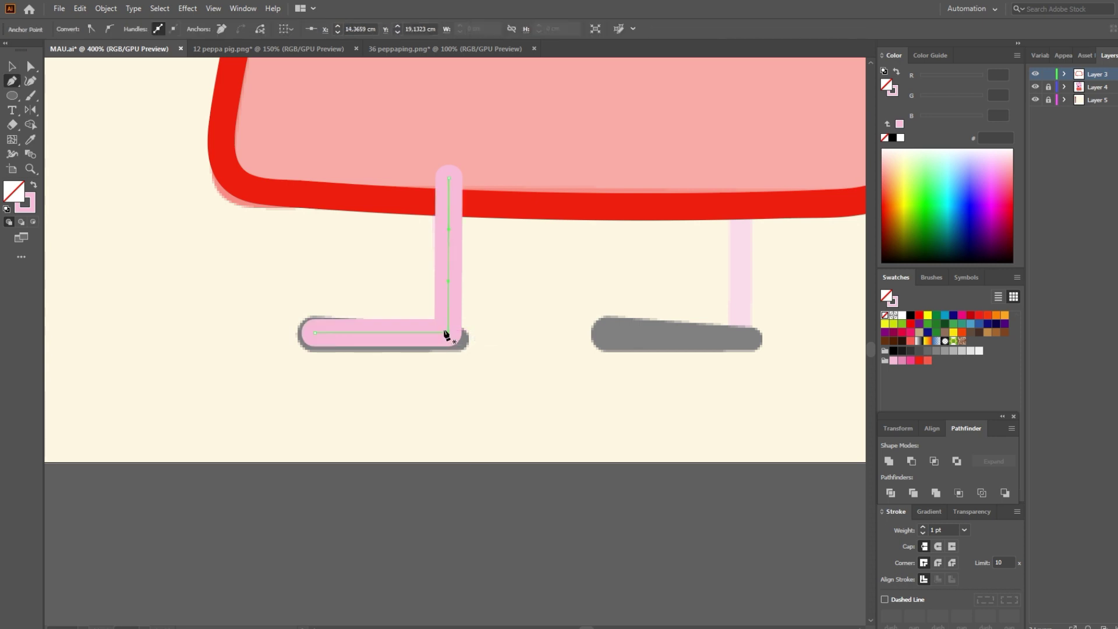
{"action": "key", "text": "ctrl+z"}
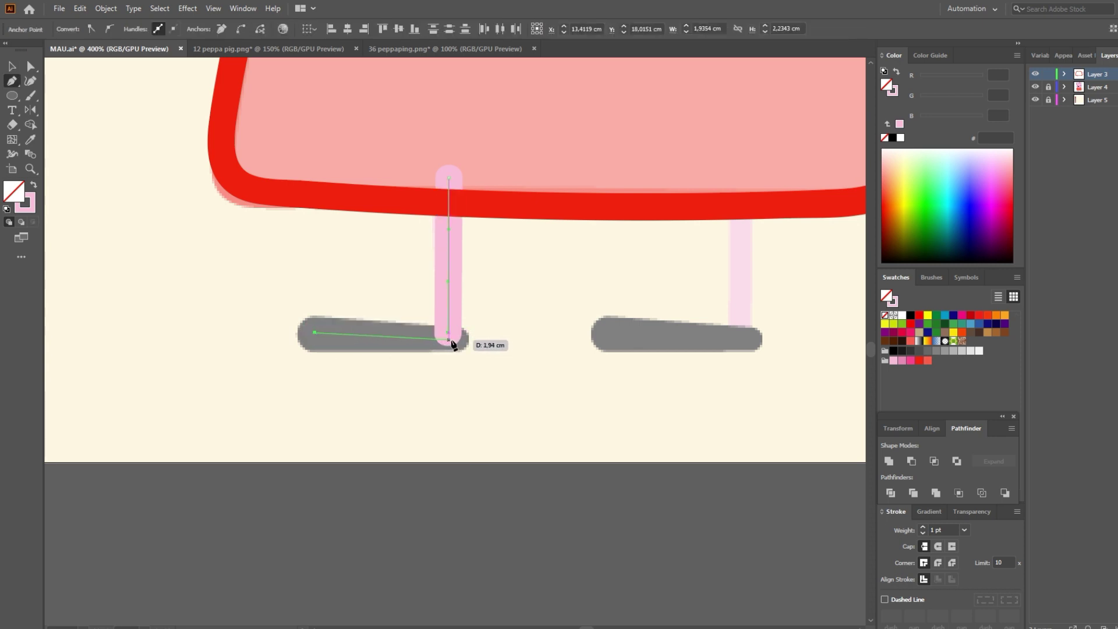
{"action": "left_click", "coordinate": [449, 340]}
{"action": "key", "text": "v"}
{"action": "left_click", "coordinate": [424, 356]}
Give the shoe path a 12 pt black stroke with round caps and a light pink fill
{"action": "left_click", "coordinate": [402, 339]}
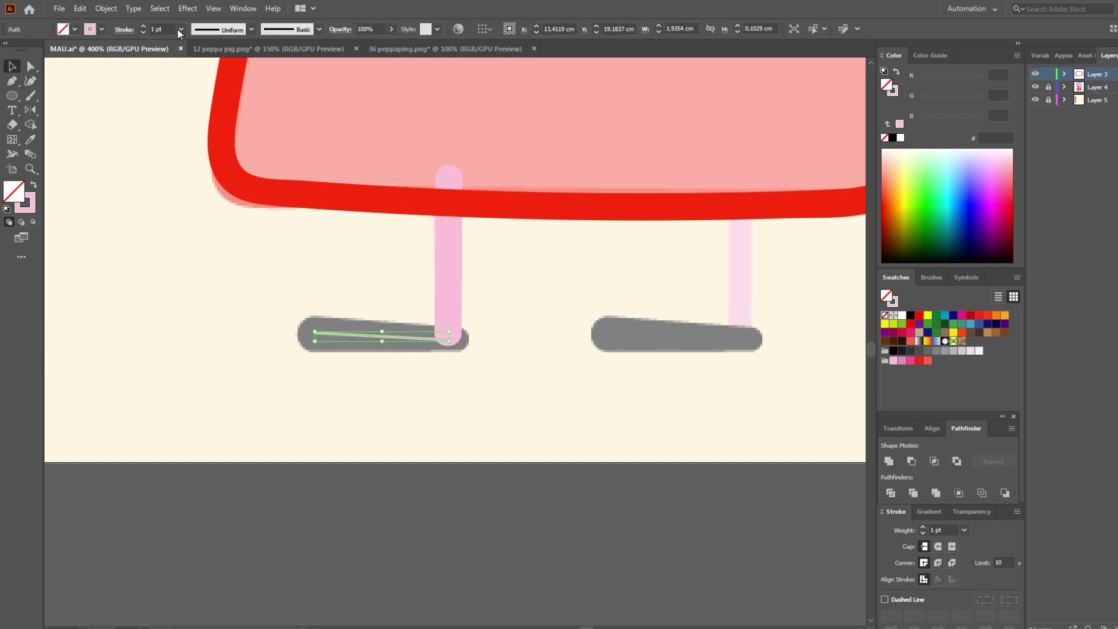
{"action": "left_click", "coordinate": [144, 27]}
{"action": "left_click", "coordinate": [144, 27]}
{"action": "scroll", "coordinate": [155, 31], "scroll_direction": "up", "scroll_amount": 9}
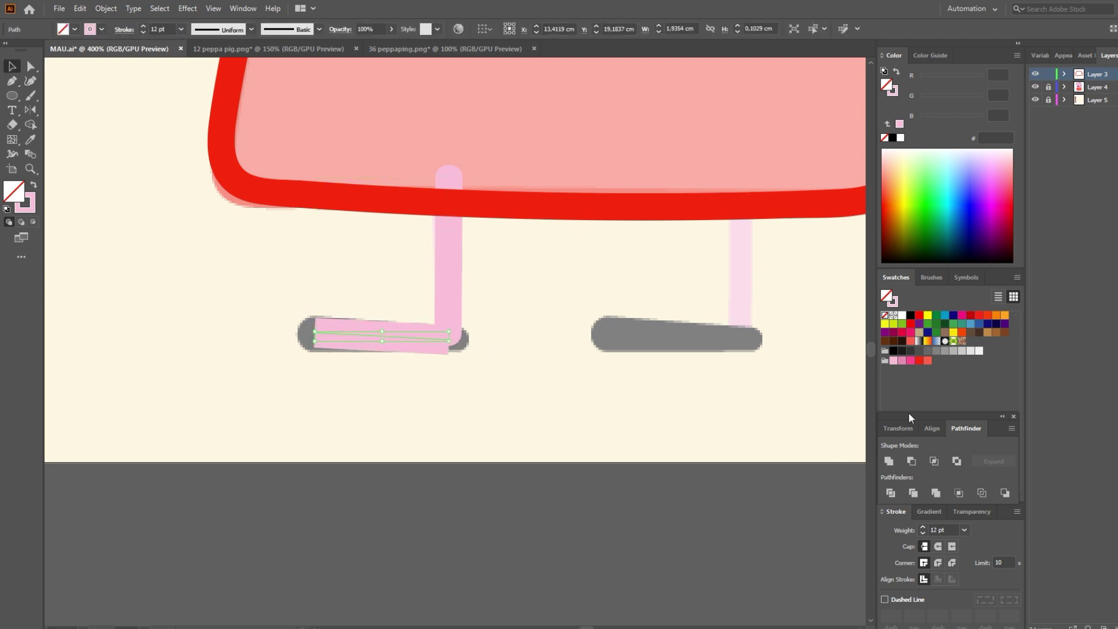
{"action": "left_click", "coordinate": [910, 317]}
{"action": "left_click", "coordinate": [937, 547]}
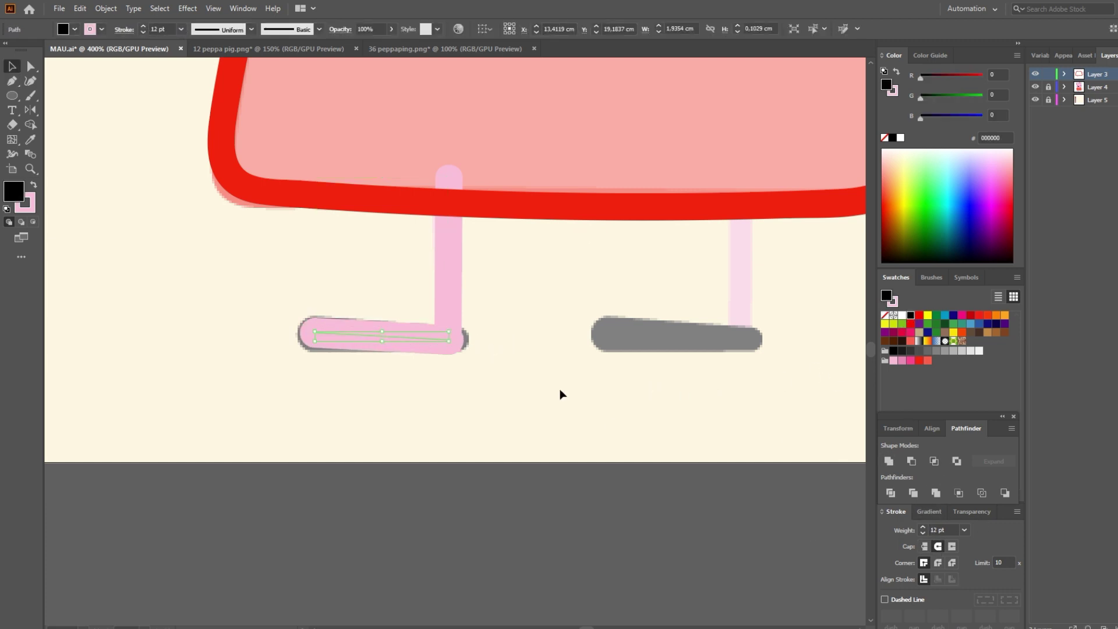
{"action": "left_click", "coordinate": [344, 327]}
{"action": "left_click", "coordinate": [34, 186]}
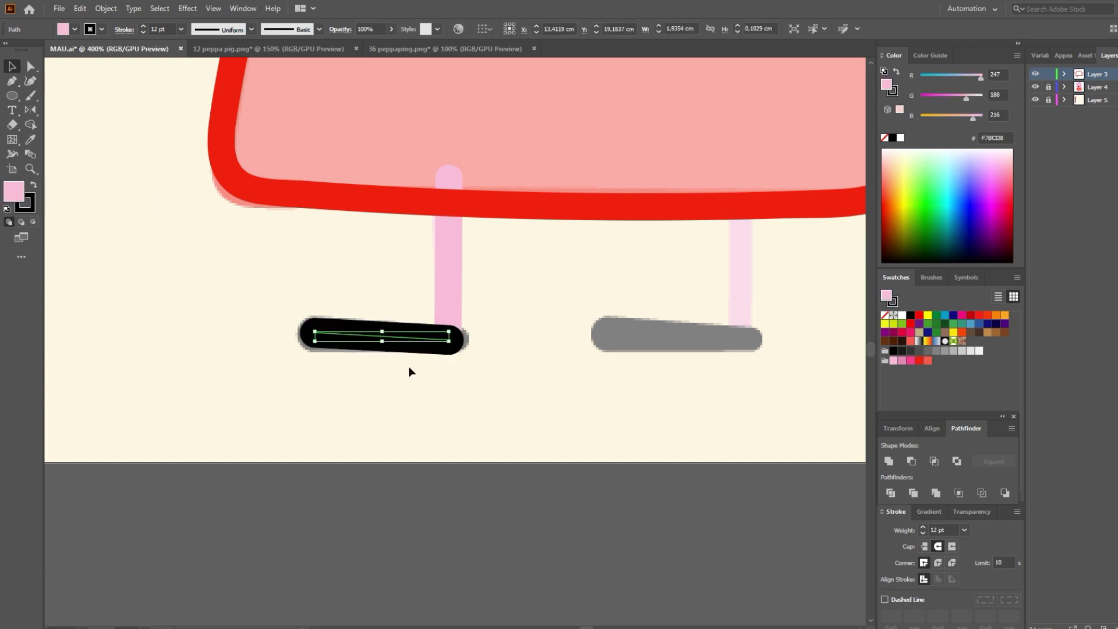
Taper the shoe's stroke with the Width tool, making it wider at the toe and narrower at the heel
{"action": "left_click", "coordinate": [11, 155]}
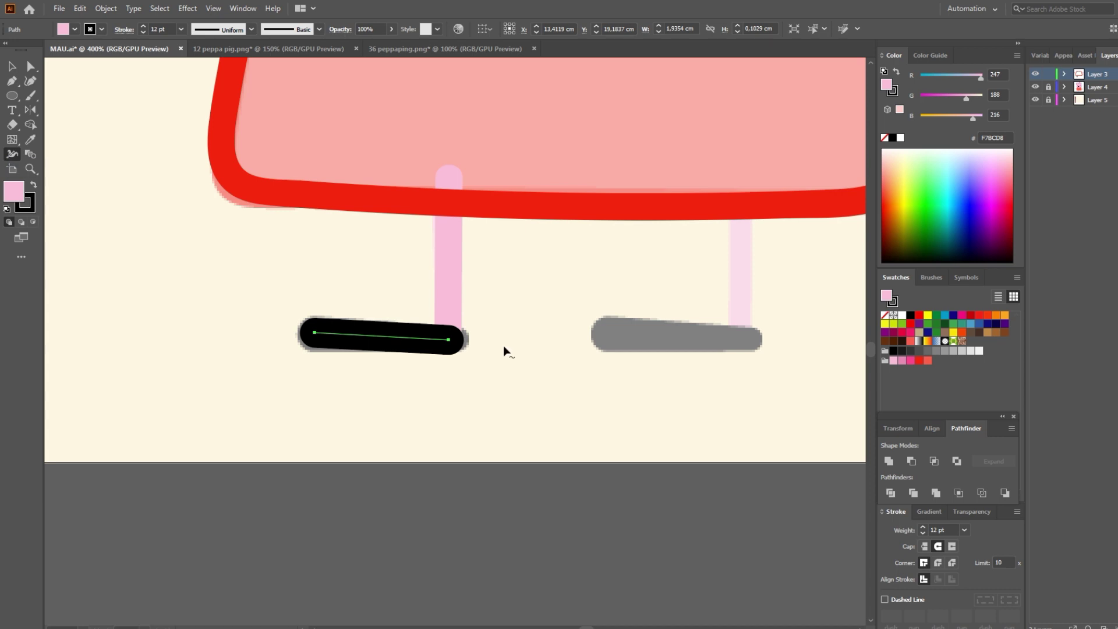
{"action": "left_click_drag", "start_coordinate": [448, 340], "coordinate": [451, 338]}
{"action": "left_click_drag", "start_coordinate": [315, 333], "coordinate": [315, 315]}
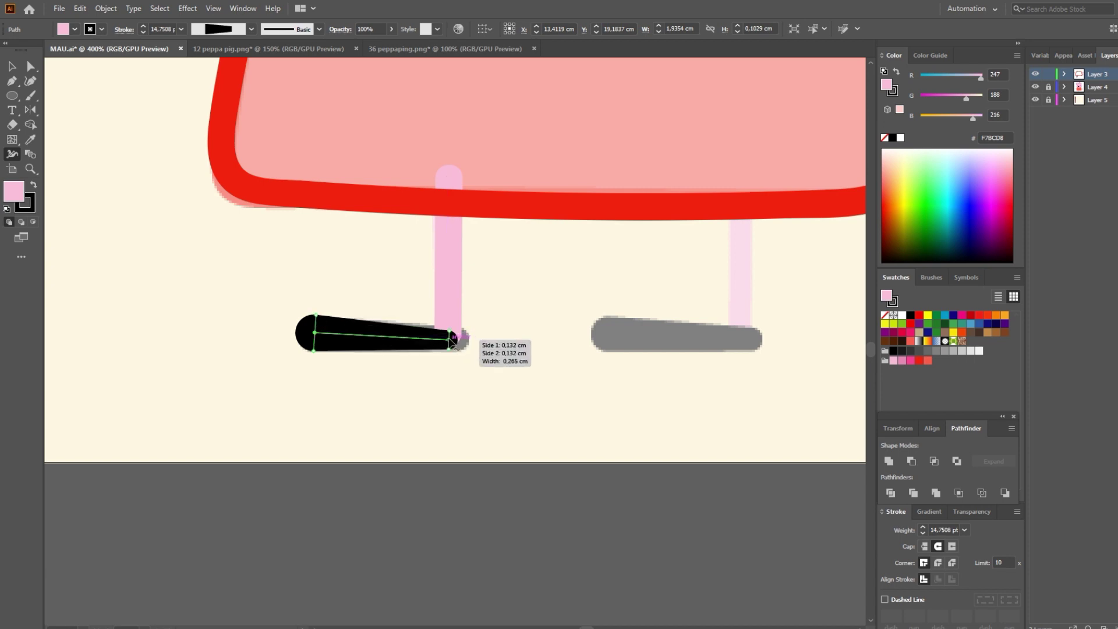
{"action": "left_click_drag", "start_coordinate": [449, 339], "coordinate": [450, 327]}
Nudge the shoe right toward the reference heel and extend its toe end until the path is about 2.15 cm wide
{"action": "key", "text": "Right"}
{"action": "key", "text": "Right"}
{"action": "key", "text": "Right"}
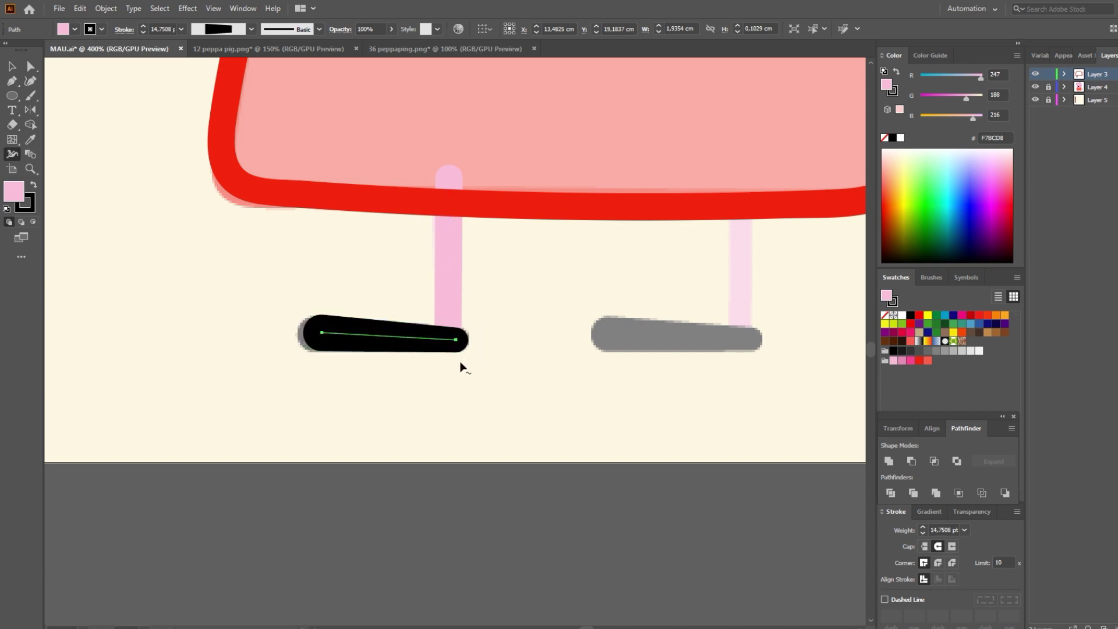
{"action": "key", "text": "v"}
{"action": "left_click_drag", "start_coordinate": [322, 334], "coordinate": [308, 335]}
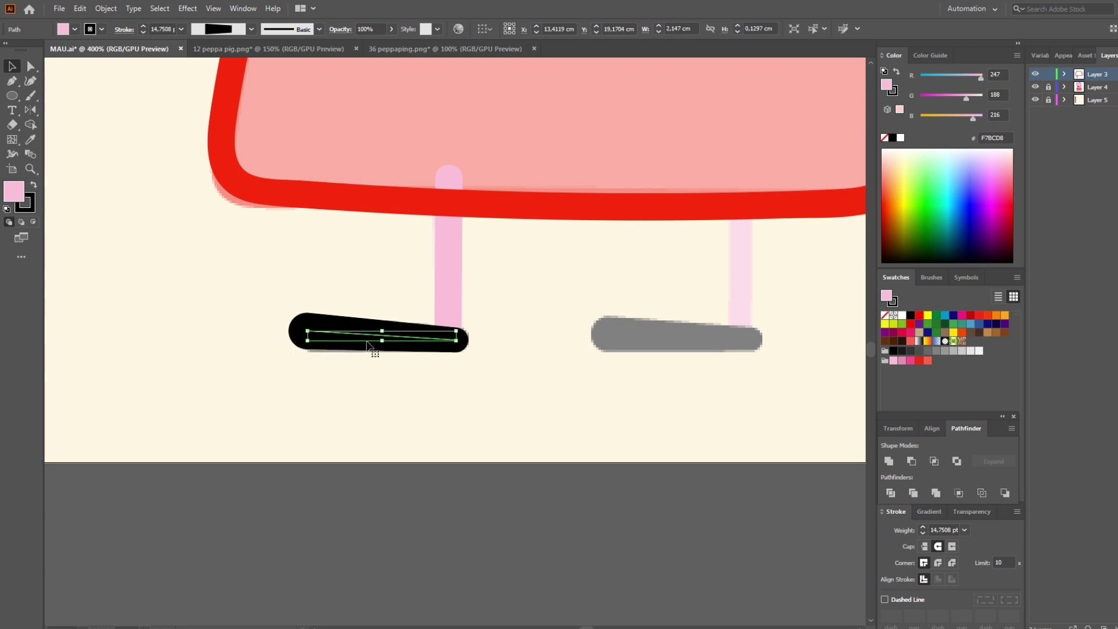
{"action": "left_click", "coordinate": [524, 371]}
Duplicate the finished leg and black shoe onto the second leg of the reference
{"action": "key", "text": "z"}
{"action": "left_click", "coordinate": [442, 359], "text": "alt"}
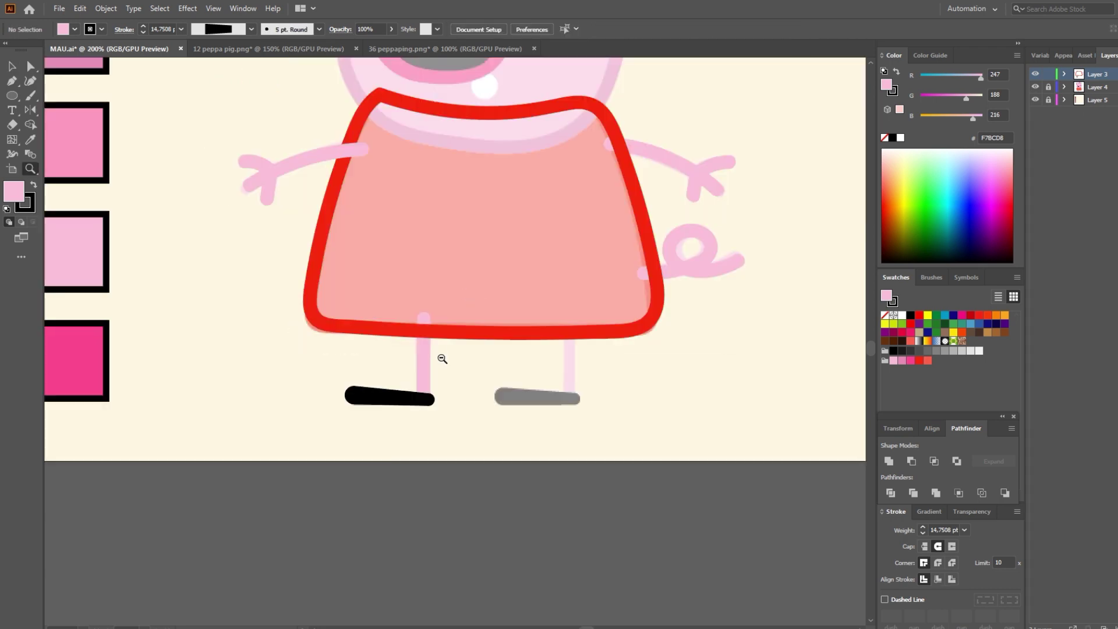
{"action": "left_click", "coordinate": [442, 359], "text": "alt"}
{"action": "left_click_drag", "start_coordinate": [444, 362], "coordinate": [510, 566]}
{"action": "left_click", "coordinate": [627, 547]}
{"action": "left_click", "coordinate": [659, 539]}
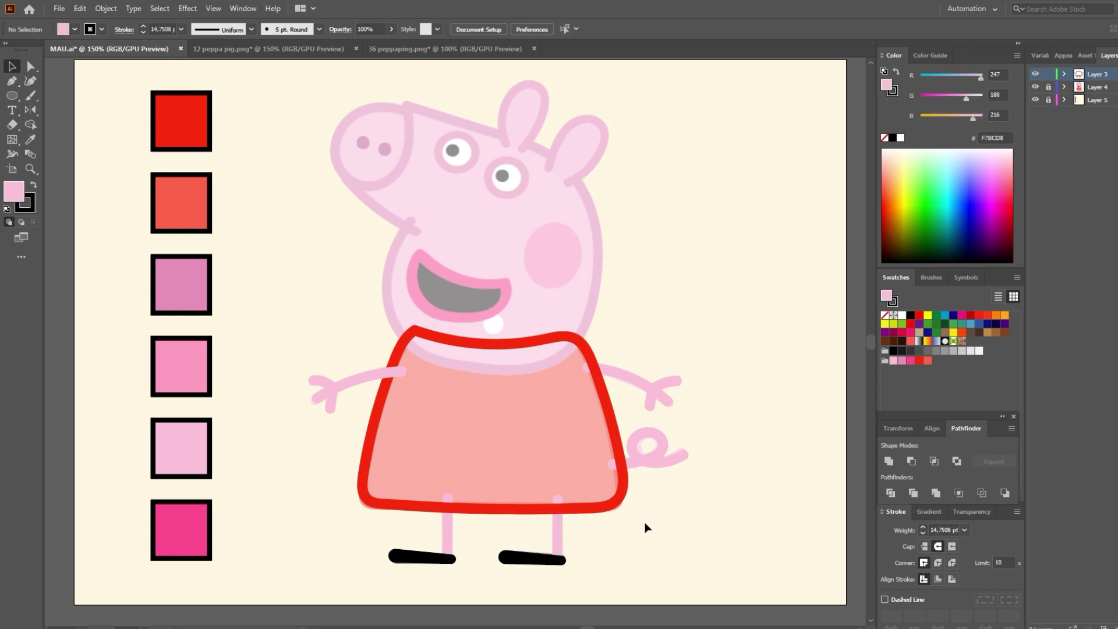
Sample the head outline's darker pink (E188B8) and trace the jaw line under the snout with the Blob Brush
{"action": "left_click_drag", "start_coordinate": [674, 335], "coordinate": [672, 339]}
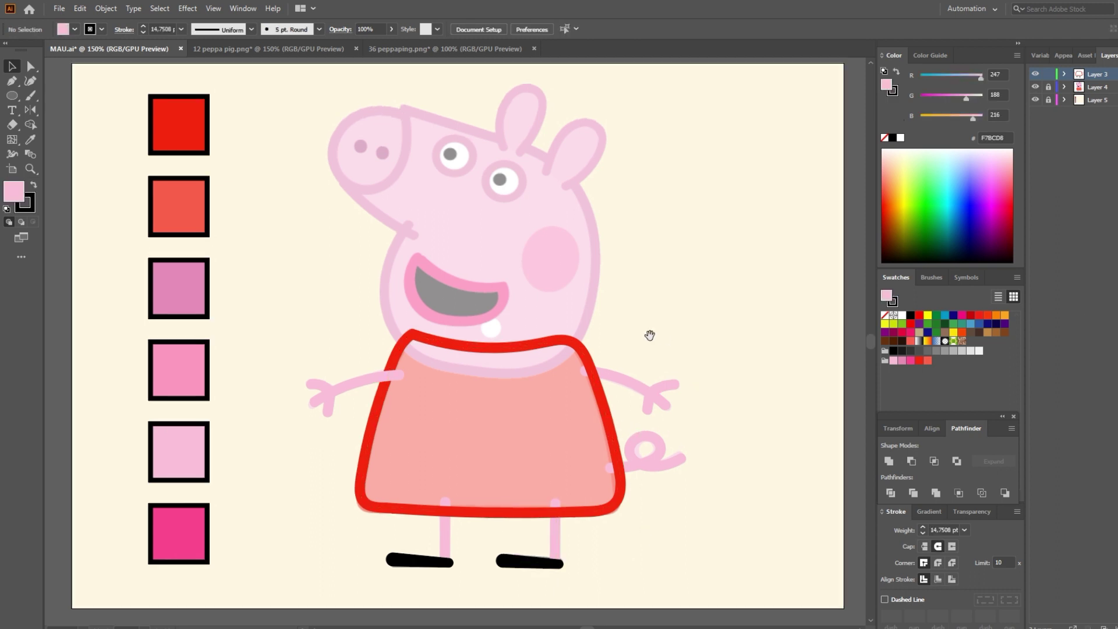
{"action": "key", "text": "i"}
{"action": "left_click", "coordinate": [395, 243]}
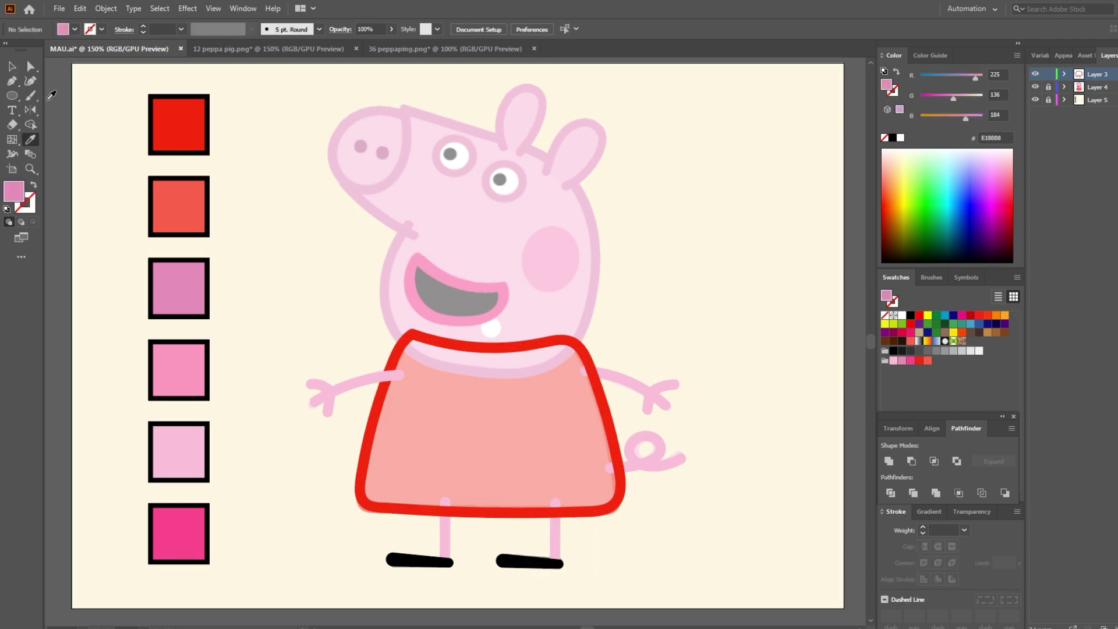
{"action": "left_click_drag", "start_coordinate": [30, 95], "coordinate": [87, 110]}
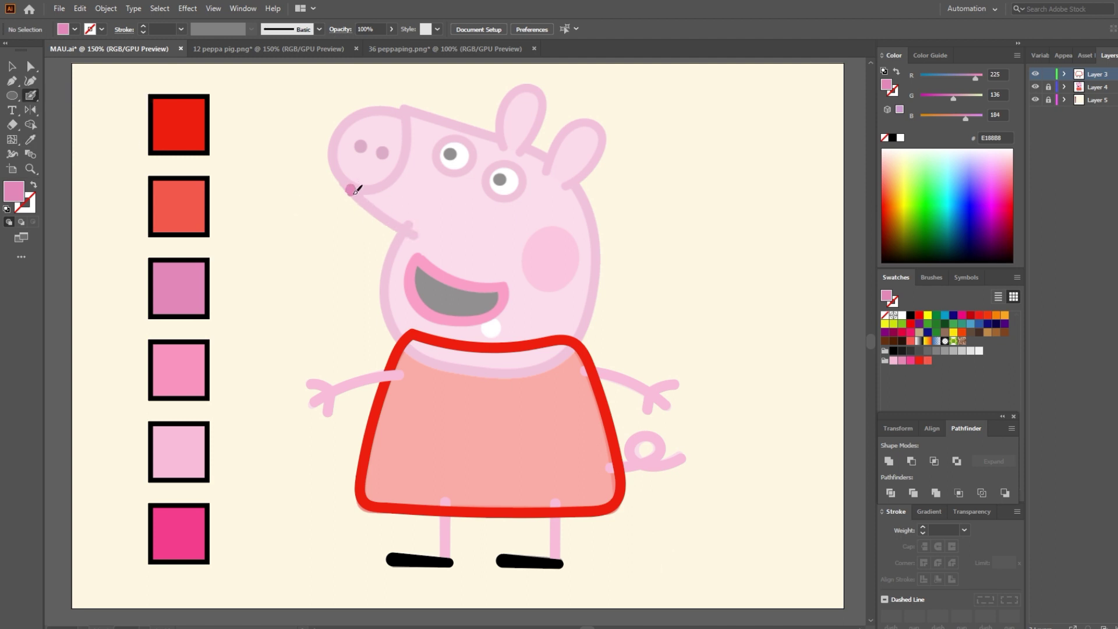
{"action": "key", "text": "ctrl+z"}
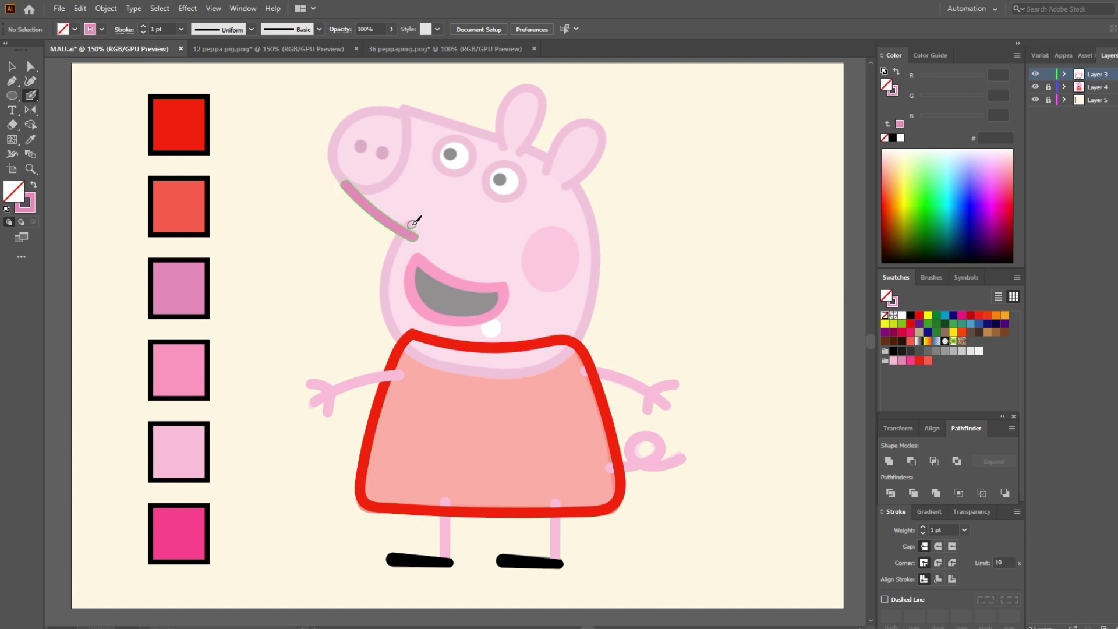
{"action": "key", "text": "ctrl+z"}
{"action": "left_click_drag", "start_coordinate": [344, 185], "coordinate": [415, 236]}
{"action": "key", "text": "shift+x"}
Trace the rest of the head outline in the same pink, around the cheek, chin, back, forehead and snout
{"action": "left_click_drag", "start_coordinate": [428, 358], "coordinate": [534, 372]}
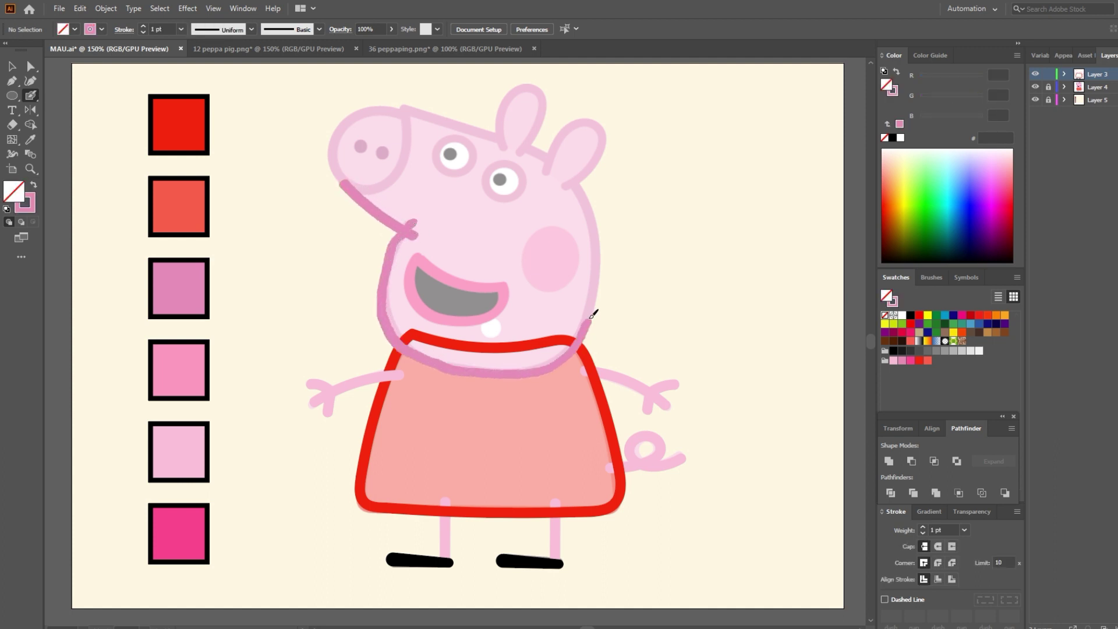
{"action": "left_click_drag", "start_coordinate": [593, 315], "coordinate": [596, 215]}
{"action": "left_click_drag", "start_coordinate": [558, 155], "coordinate": [407, 107]}
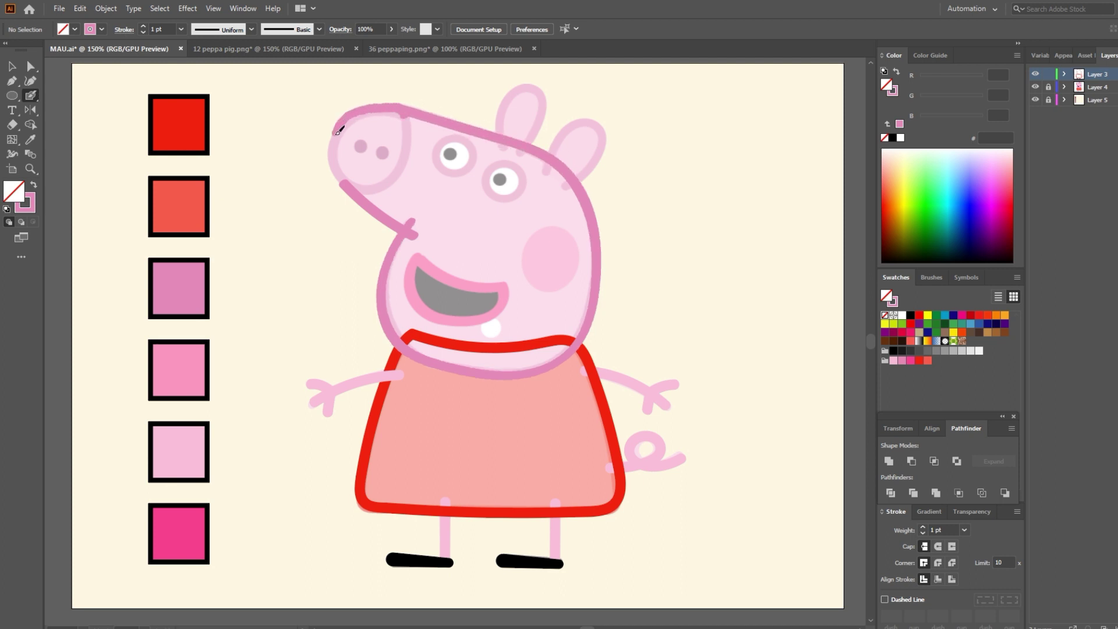
{"action": "mouse_move", "coordinate": [336, 134]}
{"action": "left_mouse_down"}
{"action": "mouse_move", "coordinate": [341, 181]}
{"action": "mouse_move", "coordinate": [393, 185]}
{"action": "mouse_move", "coordinate": [406, 110]}
{"action": "left_mouse_up"}
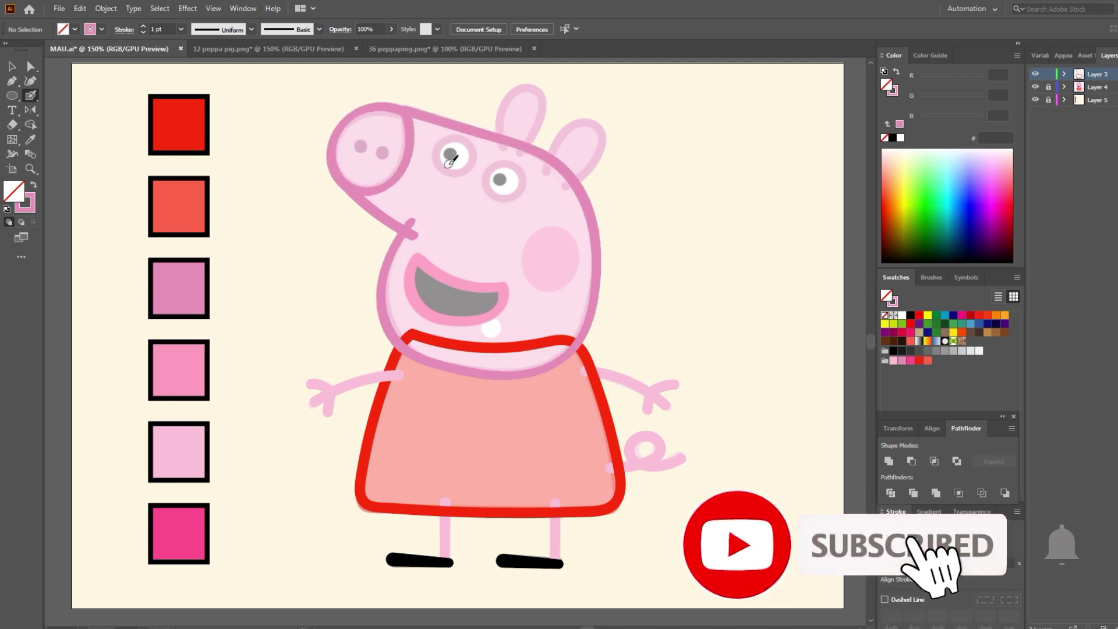
Sample the nostrils' mauve (B8588E) and paint both nostrils with the Blob Brush
{"action": "key", "text": "v"}
{"action": "key", "text": "i"}
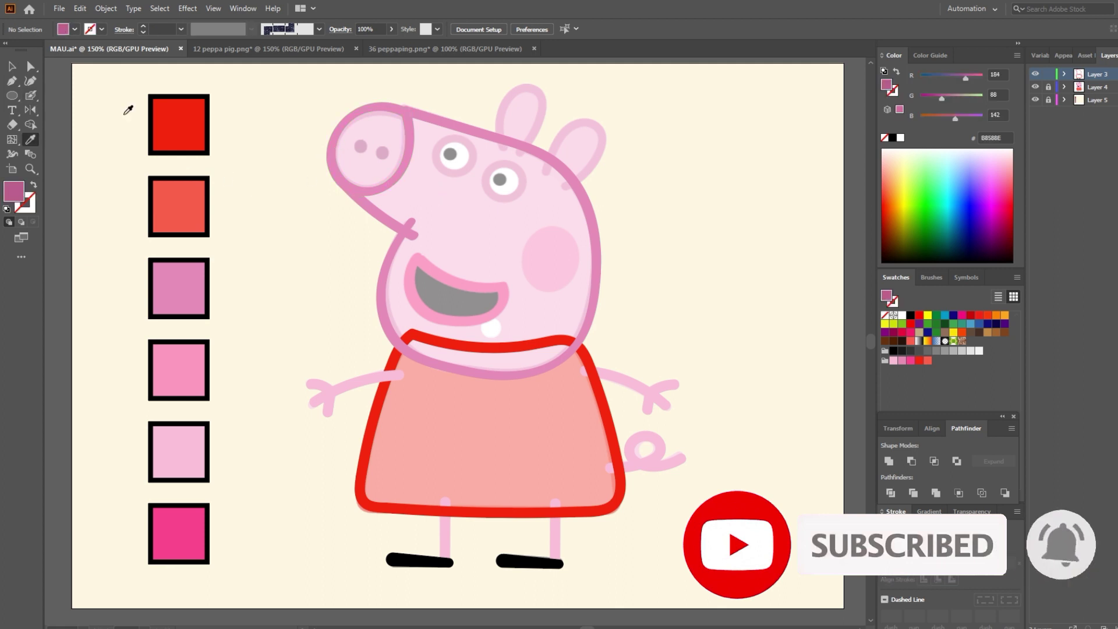
{"action": "left_click_drag", "start_coordinate": [31, 95], "coordinate": [73, 115]}
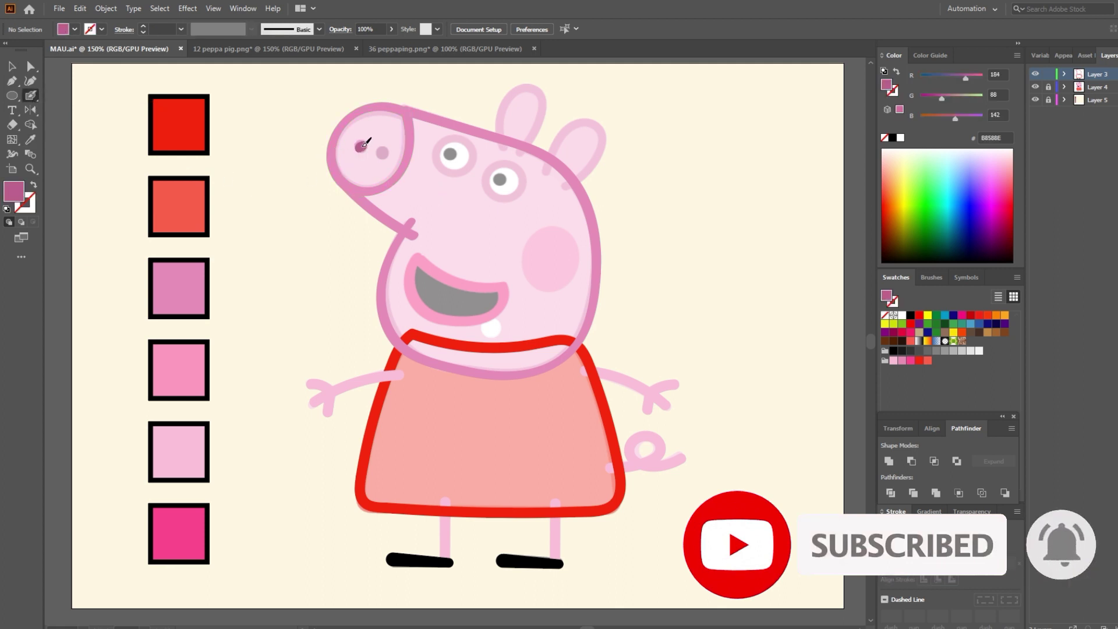
{"action": "key", "text": "shift+x"}
{"action": "left_click", "coordinate": [382, 152]}
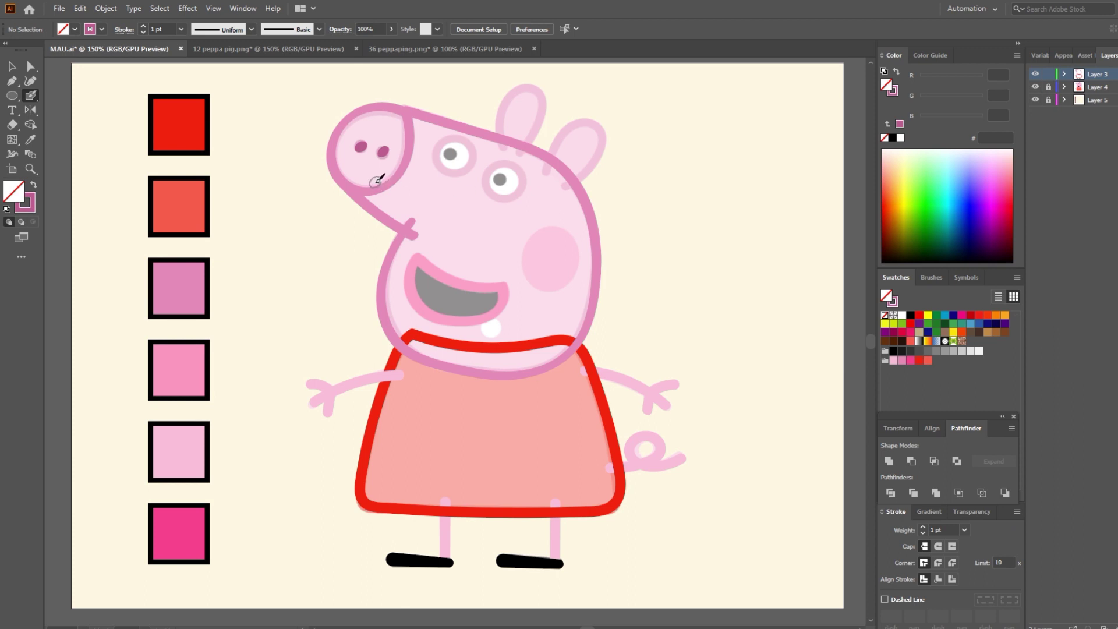
Sample the hot pink (F73B8D) and trace the lips around the open mouth with the Blob Brush
{"action": "key", "text": "shift+x"}
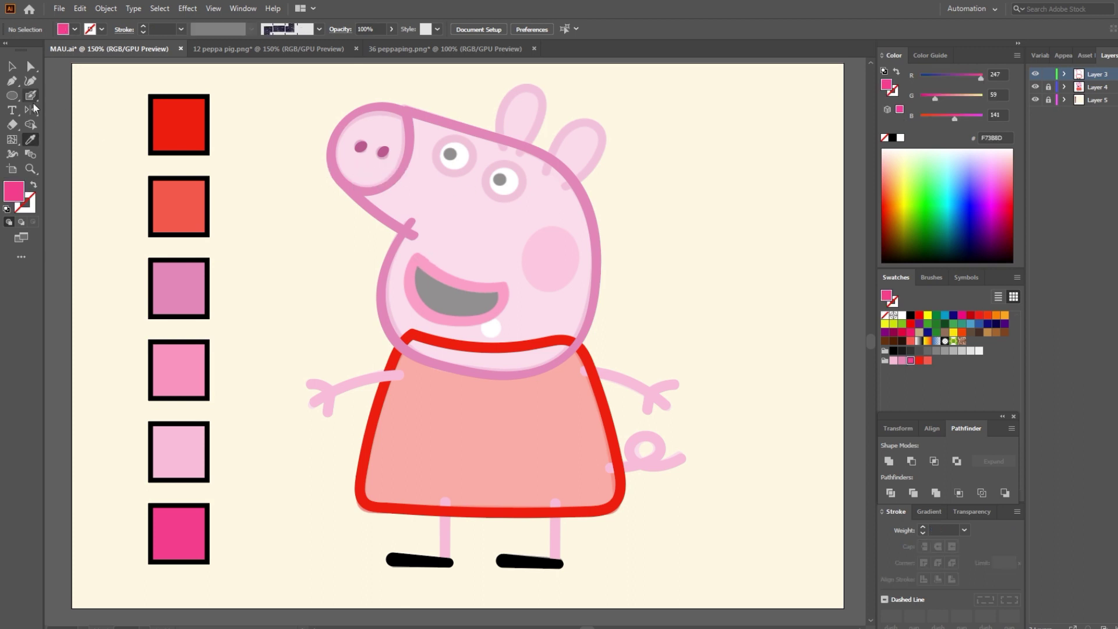
{"action": "key", "text": "shift+x"}
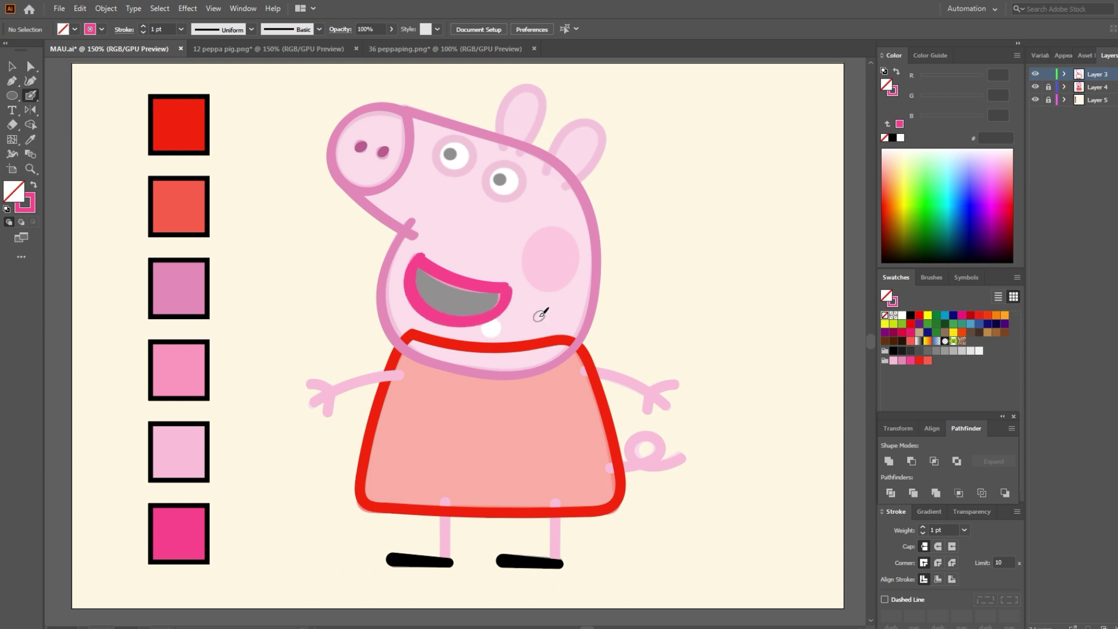
{"action": "key", "text": "v"}
Fill the inside of the mouth with near-black (262020) using the Live Paint Bucket
{"action": "left_click", "coordinate": [512, 289]}
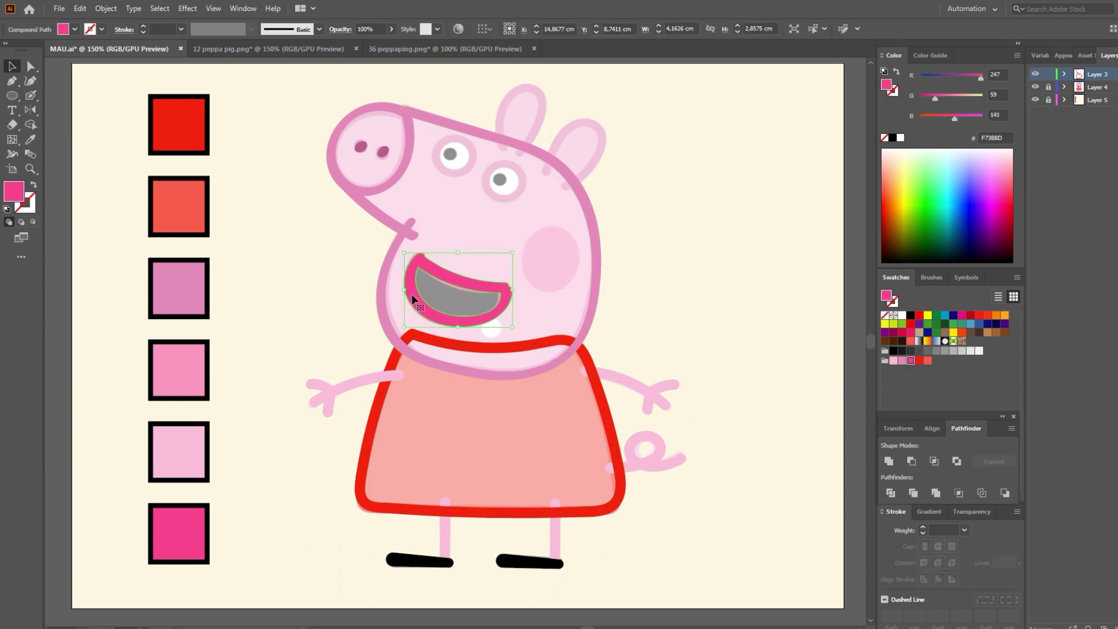
{"action": "key", "text": "k"}
{"action": "left_click", "coordinate": [467, 296], "text": "alt"}
{"action": "left_click", "coordinate": [466, 301]}
{"action": "key", "text": "v"}
{"action": "left_click", "coordinate": [533, 322]}
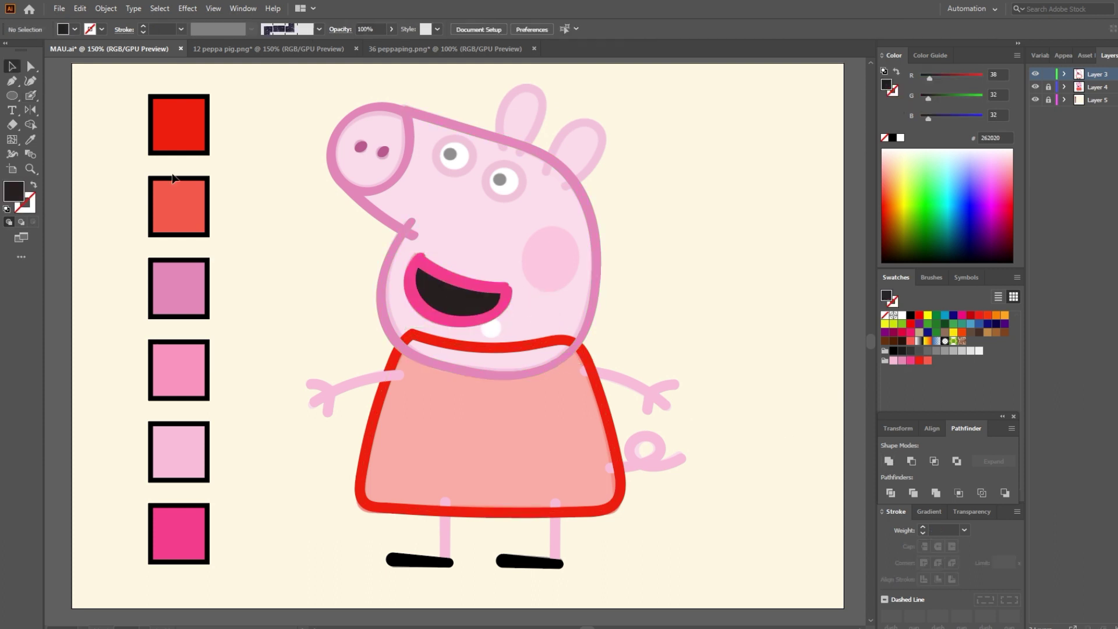
Draw an ellipse over the white reference circle just below the mouth and fill it with white, without a stroke
{"action": "left_click_drag", "start_coordinate": [12, 96], "coordinate": [65, 112]}
{"action": "left_click_drag", "start_coordinate": [480, 316], "coordinate": [503, 340]}
{"action": "key", "text": "v"}
{"action": "left_click", "coordinate": [507, 327]}
{"action": "left_click", "coordinate": [496, 329]}
{"action": "left_click", "coordinate": [902, 315]}
{"action": "left_click", "coordinate": [515, 326]}
{"action": "double_click", "coordinate": [493, 304]}
{"action": "double_click", "coordinate": [549, 318]}
{"action": "left_click", "coordinate": [501, 310]}
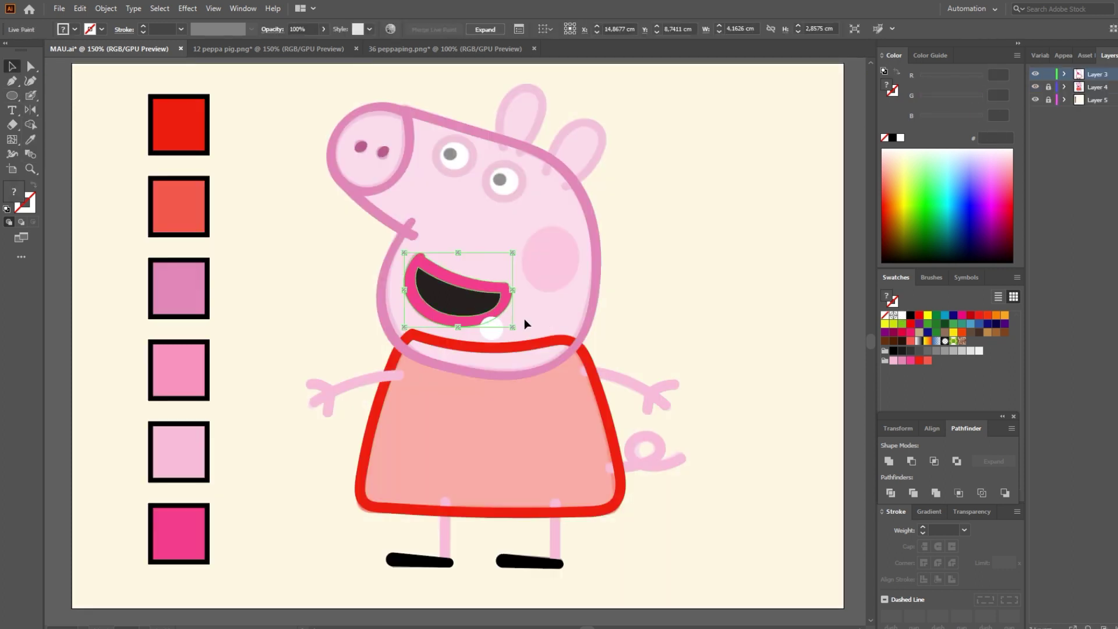
{"action": "left_click", "coordinate": [526, 319]}
Draw a circle about 1.76 cm wide over the snout-side eye's outer ring, remove its fill and nudge it onto the reference
{"action": "left_click", "coordinate": [12, 94]}
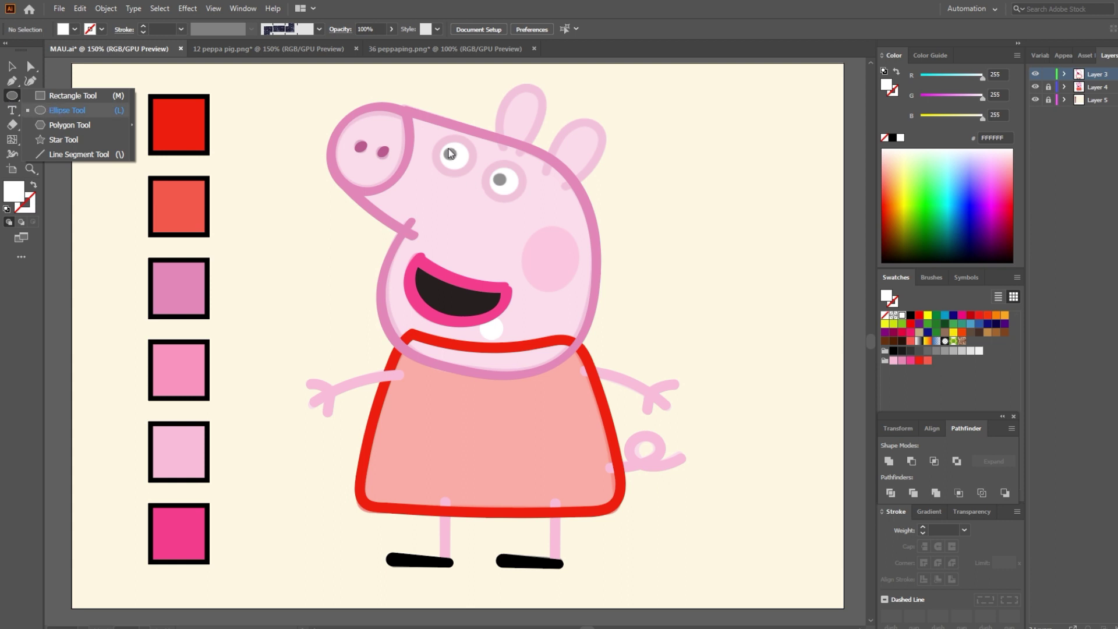
{"action": "left_click", "coordinate": [58, 120]}
{"action": "mouse_move", "coordinate": [435, 137]}
{"action": "left_mouse_down"}
{"action": "mouse_move", "coordinate": [481, 182]}
{"action": "mouse_move", "coordinate": [477, 151]}
{"action": "left_mouse_up"}
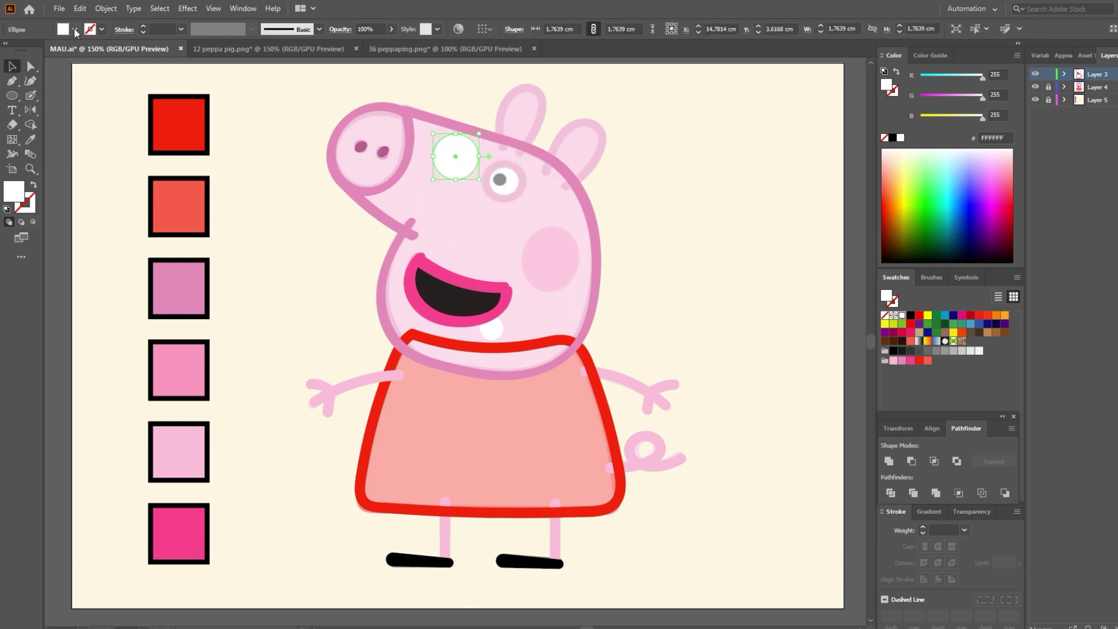
{"action": "left_click", "coordinate": [75, 29]}
{"action": "left_click", "coordinate": [7, 50]}
{"action": "left_click", "coordinate": [443, 163]}
{"action": "key", "text": "Left"}
{"action": "key", "text": "Up"}
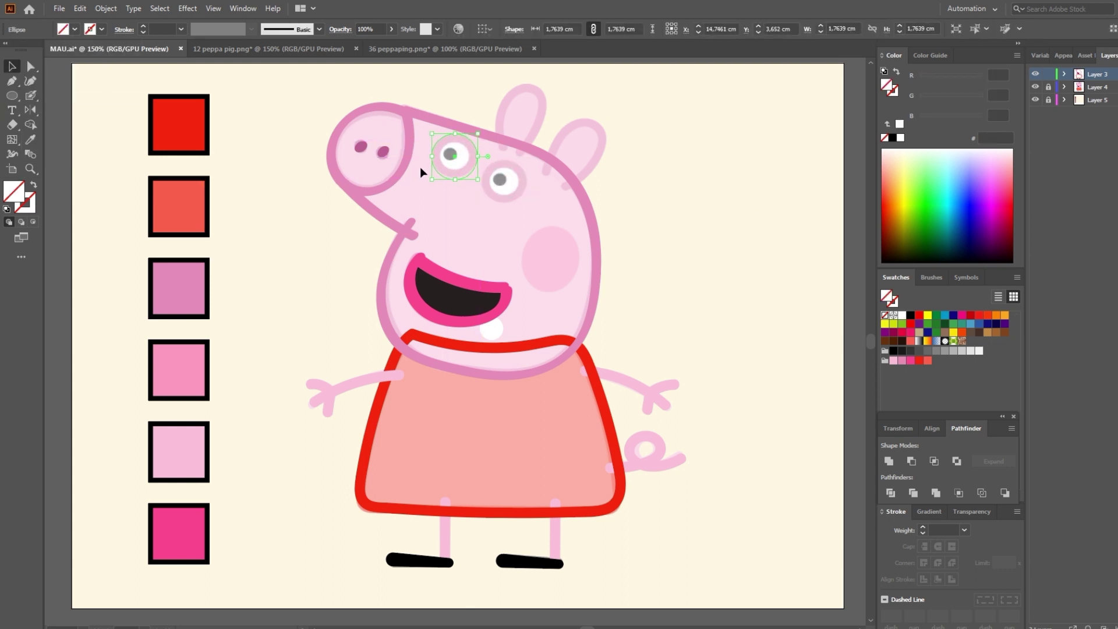
{"action": "key", "text": "Down"}
{"action": "left_click", "coordinate": [422, 167]}
Make a smaller copy of the eye circle, about 1.09 cm wide, fitted around the white of the eye
{"action": "left_click", "coordinate": [459, 179]}
{"action": "left_click_drag", "start_coordinate": [477, 179], "coordinate": [469, 170]}
{"action": "left_click", "coordinate": [458, 174], "text": "ctrl"}
{"action": "left_click", "coordinate": [442, 297], "text": "ctrl"}
{"action": "left_click", "coordinate": [487, 365], "text": "ctrl"}
{"action": "left_click", "coordinate": [447, 355], "text": "ctrl"}
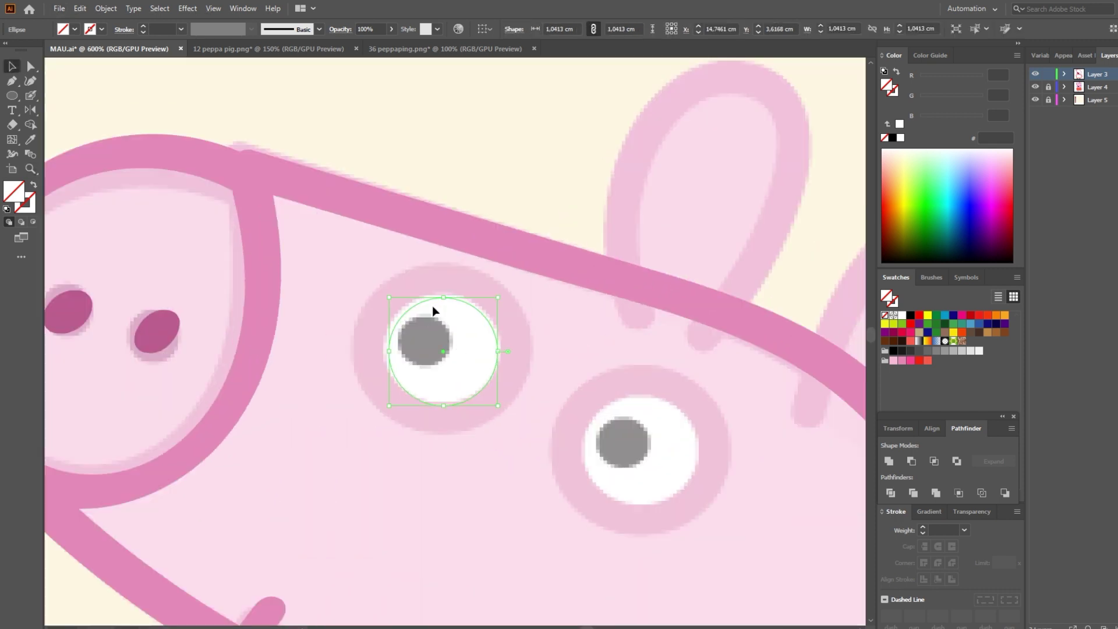
{"action": "left_click_drag", "start_coordinate": [387, 295], "coordinate": [384, 292]}
{"action": "key", "text": "Right"}
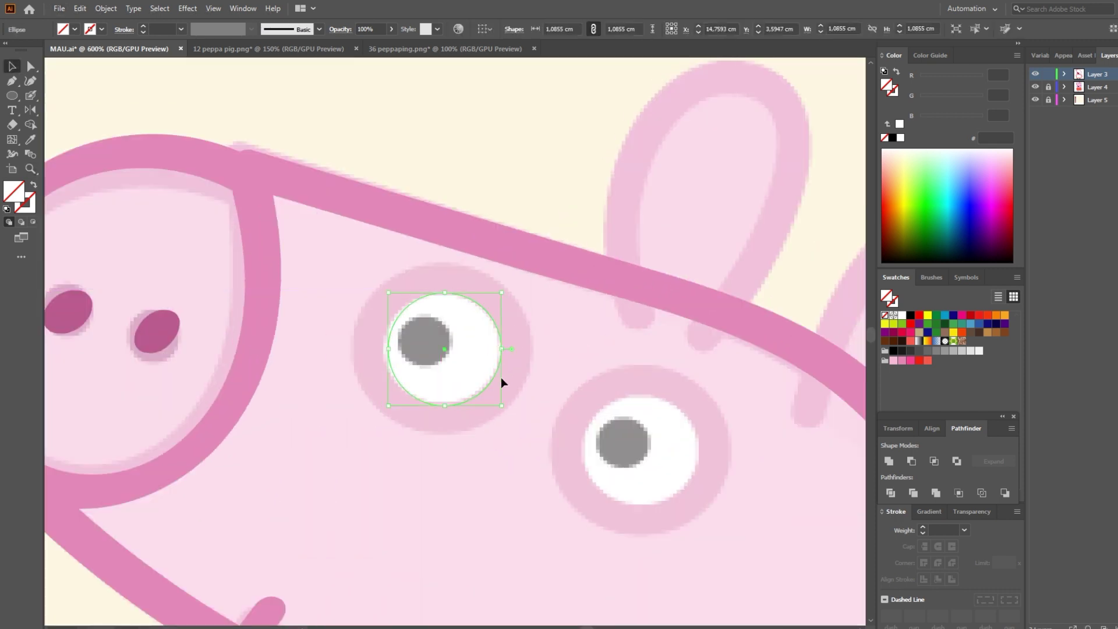
Add a circle about 0.5 cm wide over the pupil, filling it with black and the eye-white circle with white
{"action": "left_click_drag", "start_coordinate": [494, 379], "coordinate": [461, 375]}
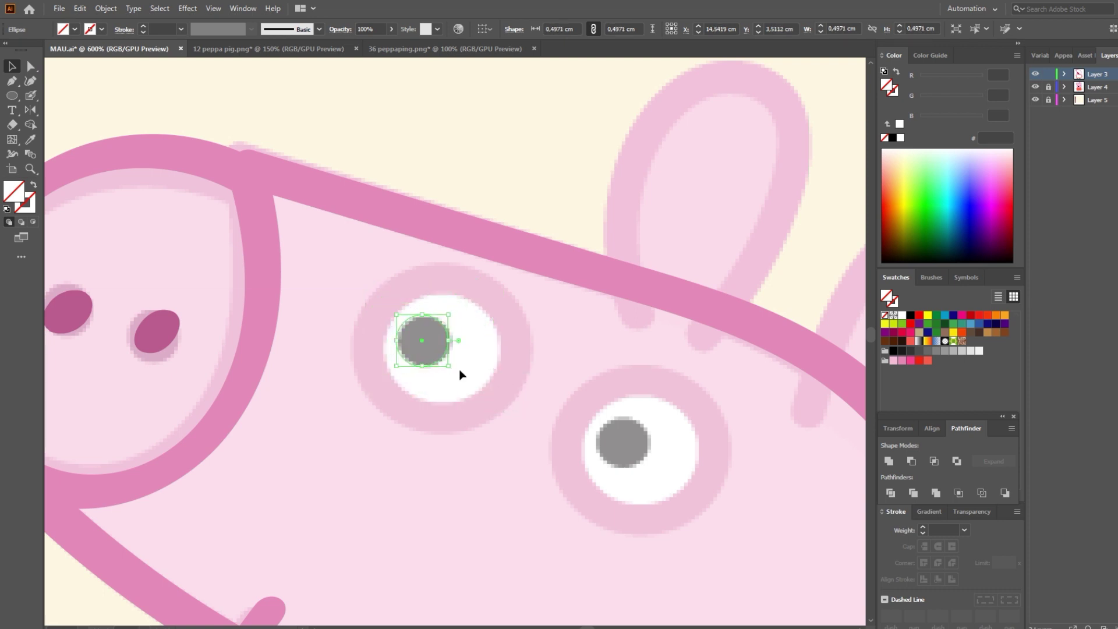
{"action": "left_click", "coordinate": [911, 316]}
{"action": "left_click", "coordinate": [492, 346]}
{"action": "left_click", "coordinate": [387, 347]}
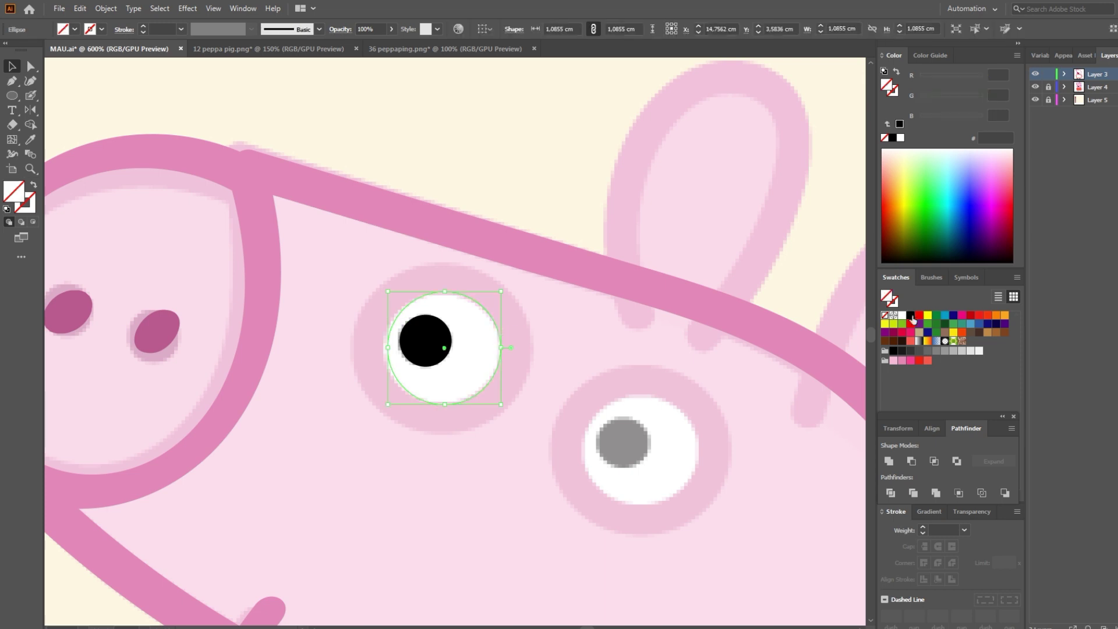
{"action": "left_click", "coordinate": [902, 316]}
{"action": "left_click", "coordinate": [538, 318]}
Fill the eye's outer ring circle with pink E186B3
{"action": "key", "text": "z"}
{"action": "left_click", "coordinate": [408, 356], "text": "alt"}
{"action": "left_click", "coordinate": [408, 356], "text": "alt"}
{"action": "left_click", "coordinate": [408, 355], "text": "alt"}
{"action": "key", "text": "v"}
{"action": "left_click", "coordinate": [484, 318]}
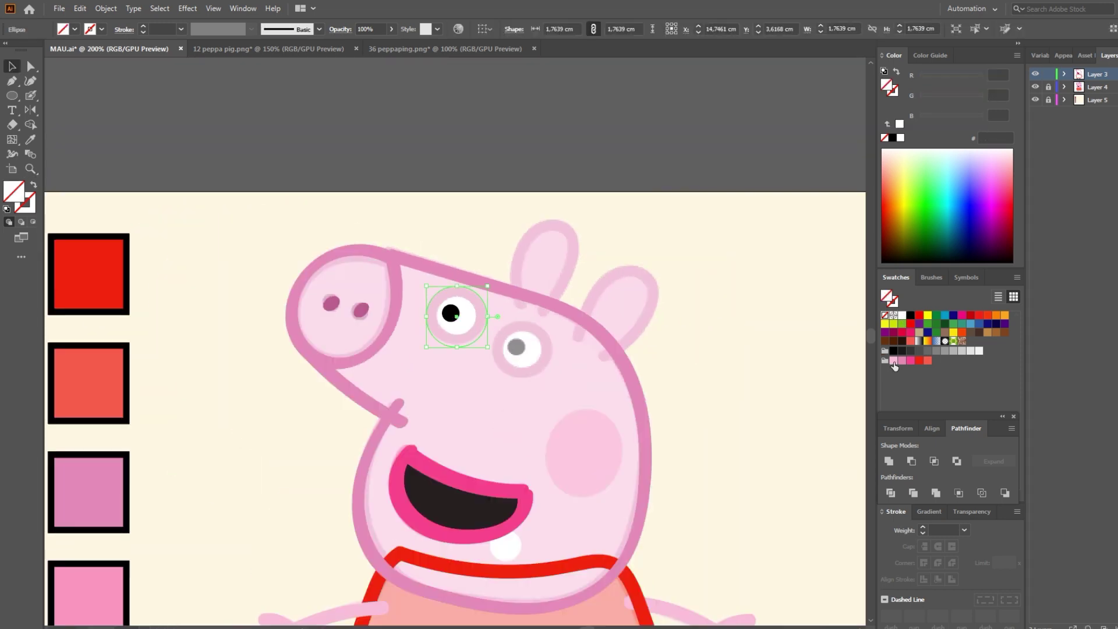
{"action": "left_click", "coordinate": [902, 361]}
{"action": "left_click", "coordinate": [545, 378]}
Duplicate the finished eye onto the second reference eye
{"action": "key", "text": "z"}
{"action": "left_click", "coordinate": [482, 403], "text": "alt"}
{"action": "scroll", "coordinate": [466, 400], "scroll_direction": "down", "scroll_amount": 3}
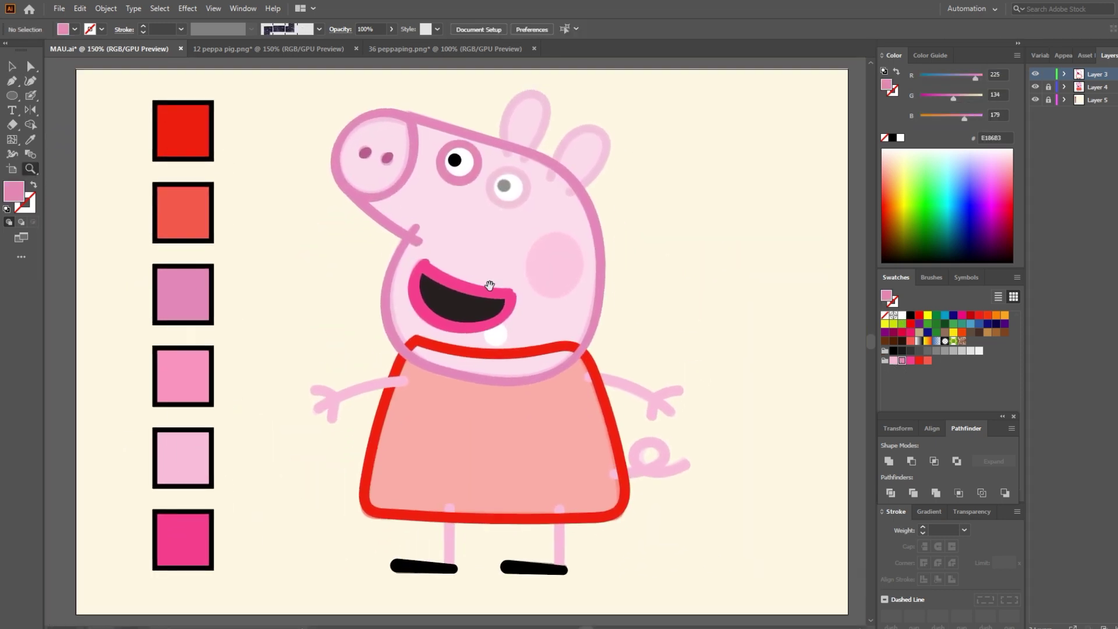
{"action": "left_click", "coordinate": [458, 161], "text": "ctrl"}
{"action": "left_click_drag", "start_coordinate": [458, 162], "coordinate": [508, 187]}
{"action": "key", "text": "ctrl+shift+a"}
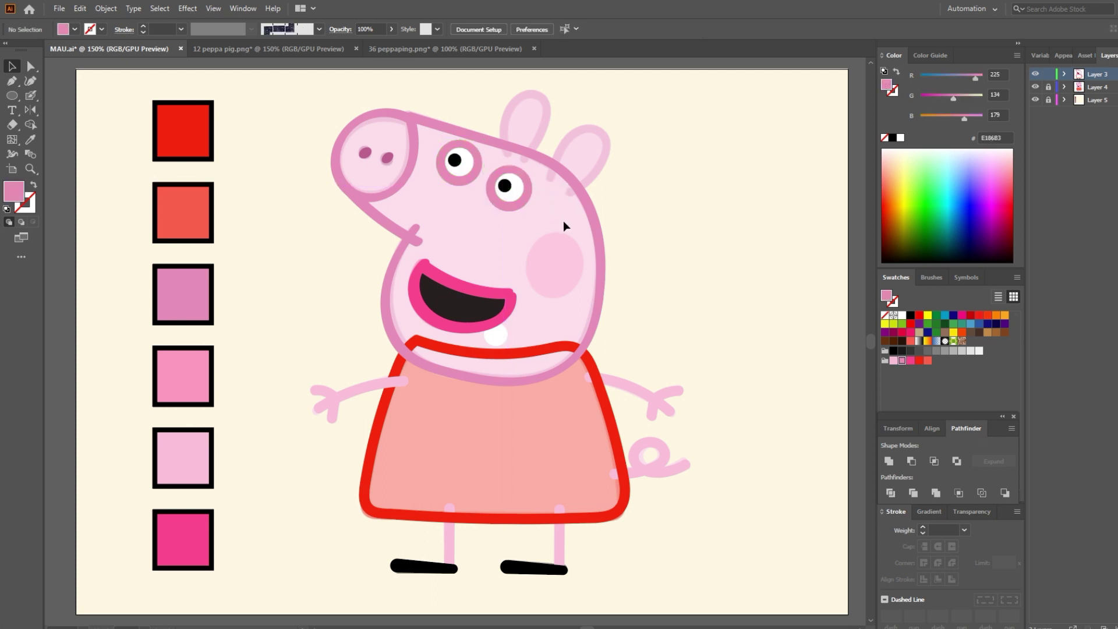
Set the darker pink (E285B6) and trace both ears with the Paintbrush using the 5 pt. Round brush at 1 pt
{"action": "left_click", "coordinate": [573, 138]}
{"action": "key", "text": "b"}
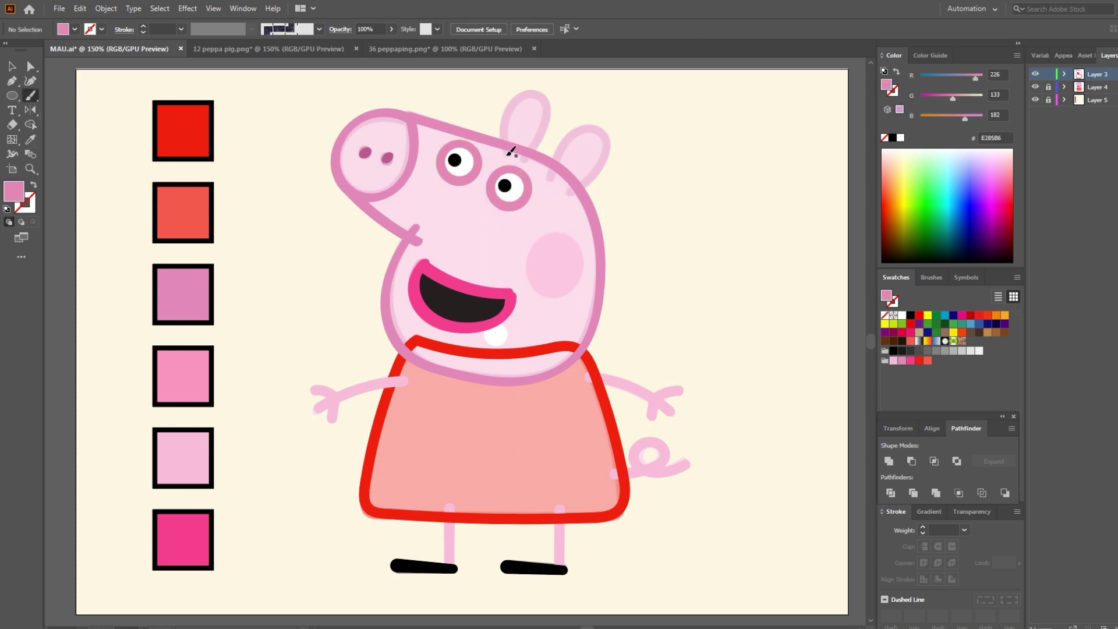
{"action": "left_click_drag", "start_coordinate": [508, 154], "coordinate": [505, 162]}
{"action": "key", "text": "ctrl+z"}
{"action": "left_click", "coordinate": [319, 29]}
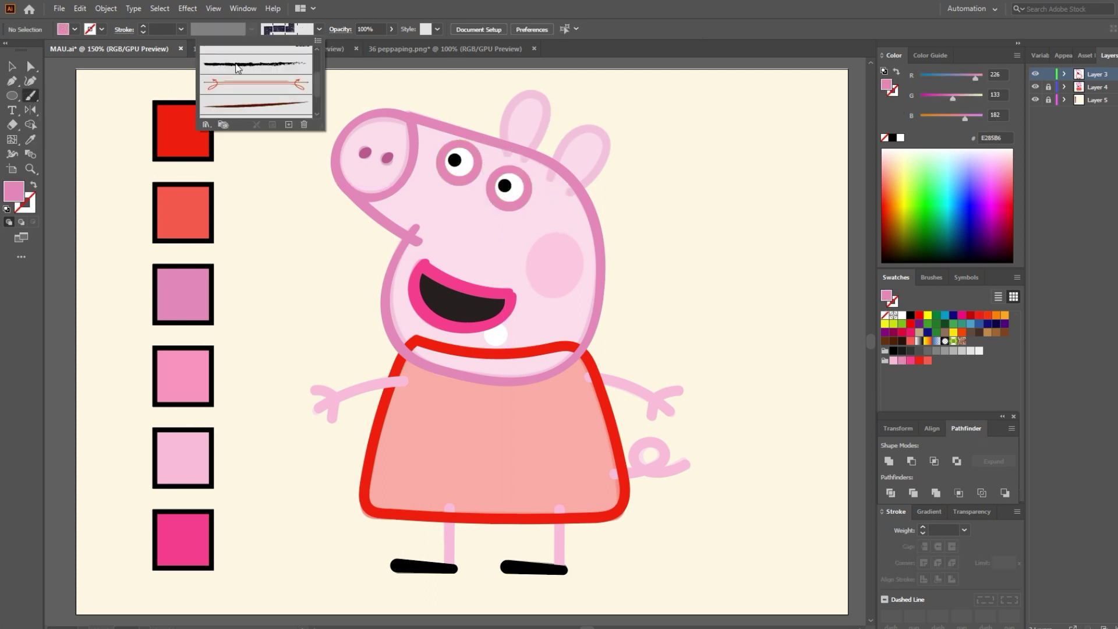
{"action": "scroll", "coordinate": [244, 72], "scroll_direction": "up", "scroll_amount": 5}
{"action": "left_click", "coordinate": [209, 56]}
{"action": "left_click", "coordinate": [628, 44]}
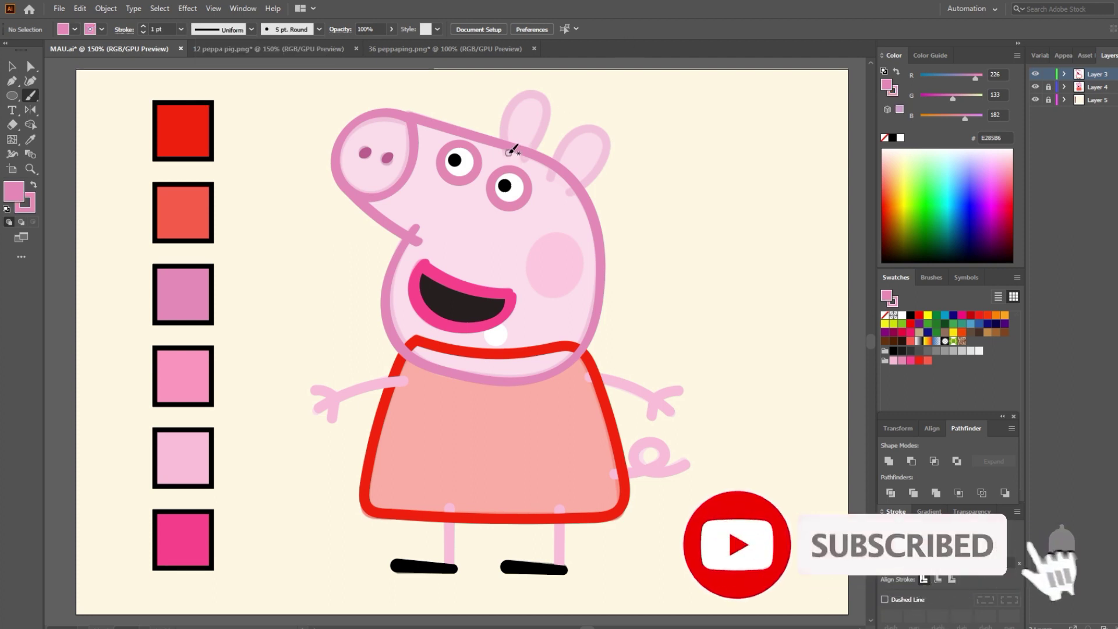
{"action": "mouse_move", "coordinate": [508, 154]}
{"action": "left_mouse_down"}
{"action": "mouse_move", "coordinate": [510, 112]}
{"action": "mouse_move", "coordinate": [547, 100]}
{"action": "left_mouse_up"}
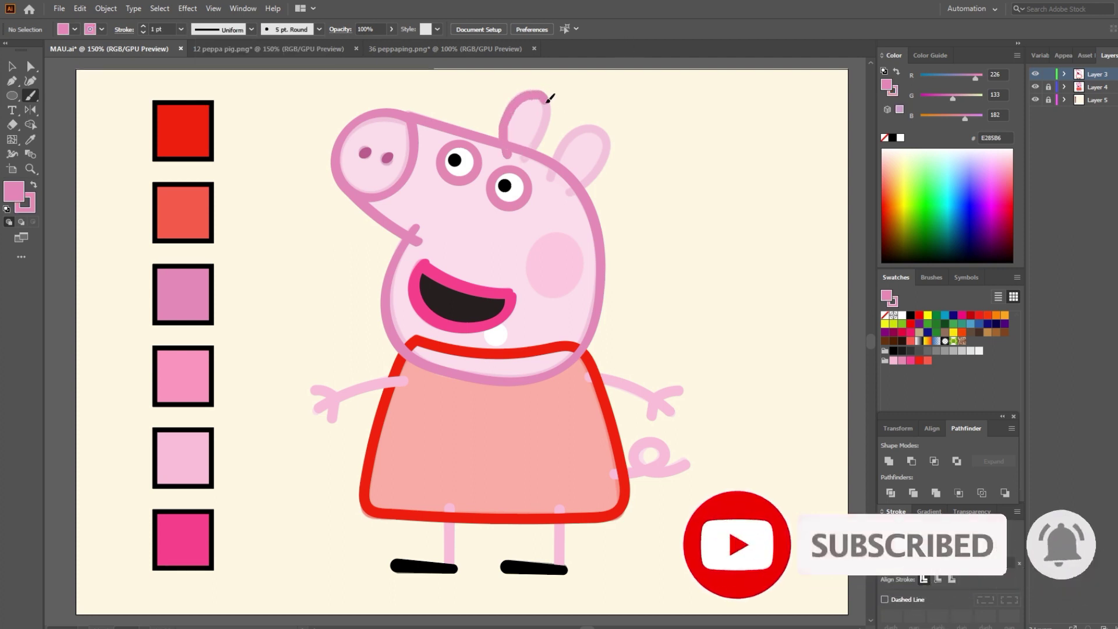
{"action": "left_click_drag", "start_coordinate": [528, 157], "coordinate": [528, 157]}
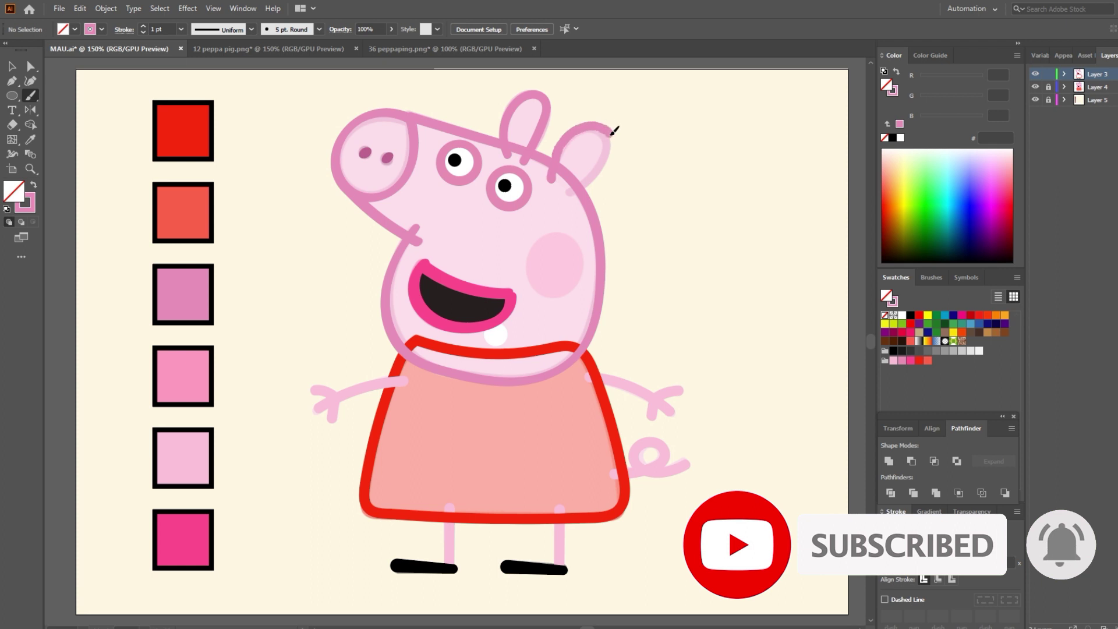
{"action": "mouse_move", "coordinate": [611, 133]}
{"action": "left_mouse_down"}
{"action": "mouse_move", "coordinate": [606, 160]}
{"action": "mouse_move", "coordinate": [582, 184]}
{"action": "left_mouse_up"}
Draw an ellipse about 2.08 × 2.38 cm over the cheek and fill it with pink F792BE, without a stroke
{"action": "mouse_move", "coordinate": [12, 95]}
{"action": "left_mouse_down"}
{"action": "mouse_move", "coordinate": [82, 127]}
{"action": "mouse_move", "coordinate": [67, 110]}
{"action": "left_mouse_up"}
{"action": "left_click_drag", "start_coordinate": [529, 230], "coordinate": [582, 296]}
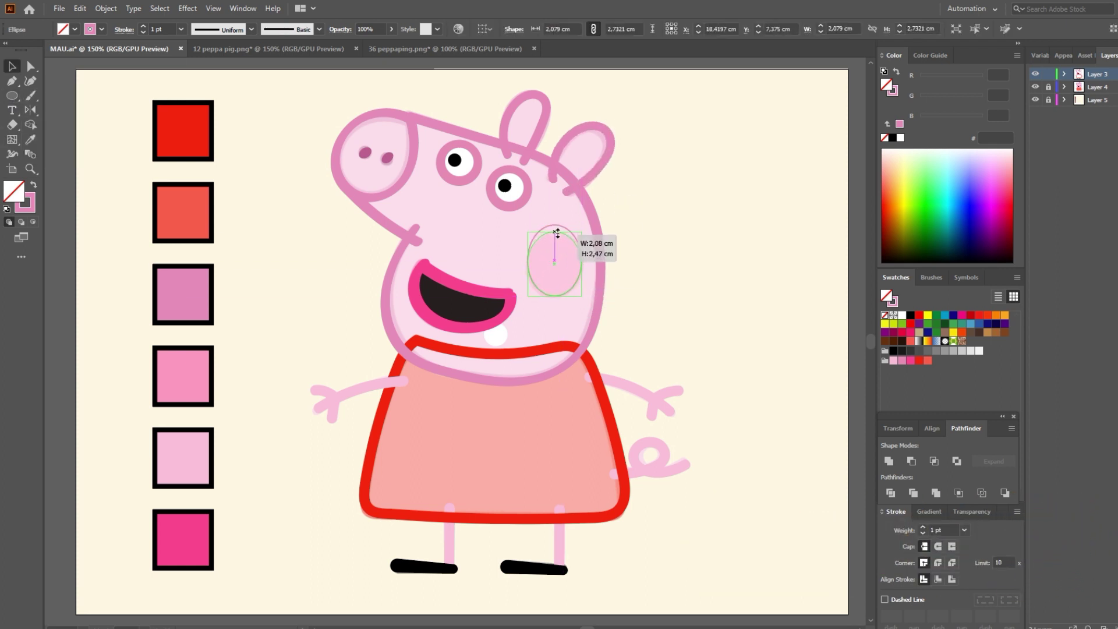
{"action": "left_click_drag", "start_coordinate": [556, 233], "coordinate": [556, 235]}
{"action": "key", "text": "i"}
{"action": "left_click", "coordinate": [605, 254]}
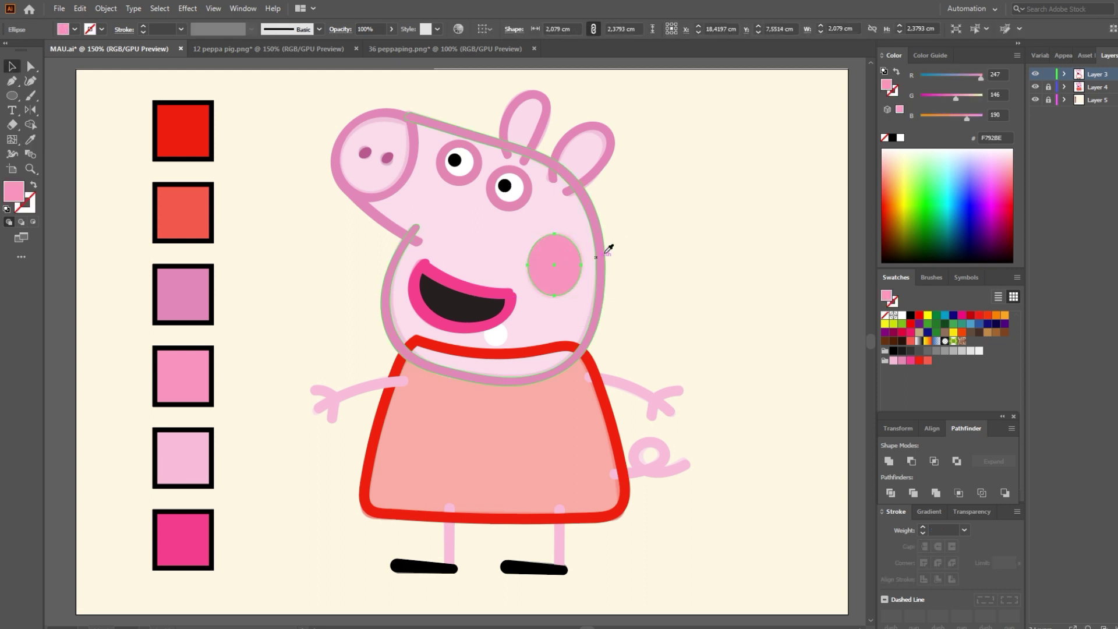
{"action": "key", "text": "v"}
Fill both ears with light pink F5B6D3
{"action": "left_click", "coordinate": [605, 173]}
{"action": "key", "text": "i"}
{"action": "left_click", "coordinate": [400, 121]}
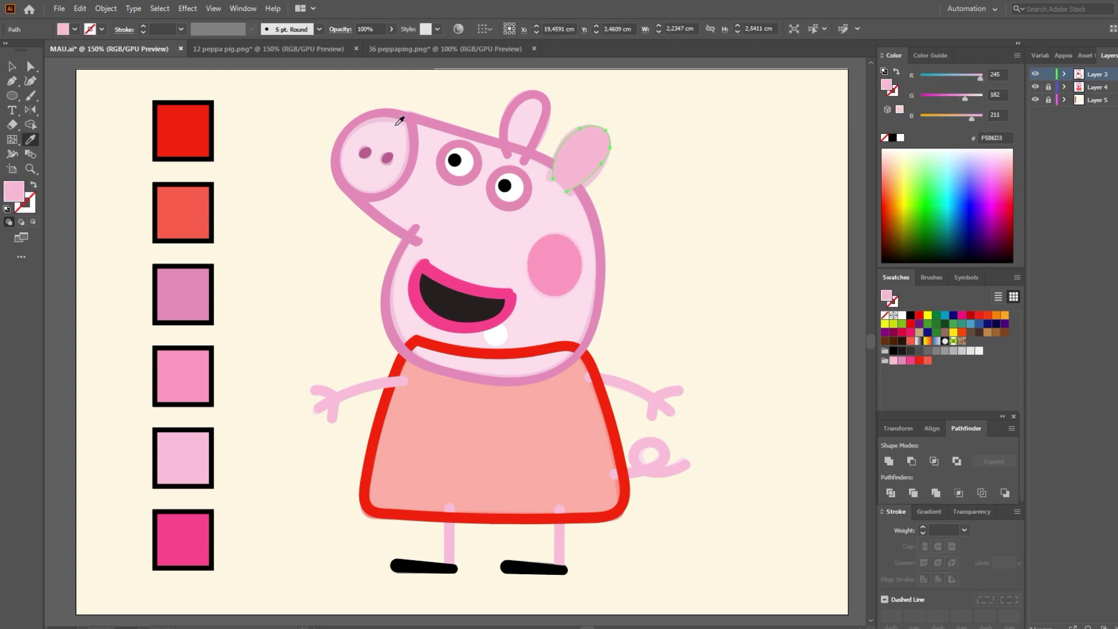
{"action": "key", "text": "v"}
{"action": "left_click", "coordinate": [543, 115]}
{"action": "key", "text": "i"}
{"action": "left_click", "coordinate": [585, 145]}
{"action": "key", "text": "v"}
Restore the darker pink outline on both ears with a 1 pt stroke
{"action": "left_click", "coordinate": [624, 112]}
{"action": "left_click_drag", "start_coordinate": [491, 89], "coordinate": [627, 143]}
{"action": "left_click", "coordinate": [589, 205], "text": "shift"}
{"action": "left_click", "coordinate": [143, 26]}
{"action": "left_click", "coordinate": [144, 26]}
{"action": "left_click", "coordinate": [658, 286]}
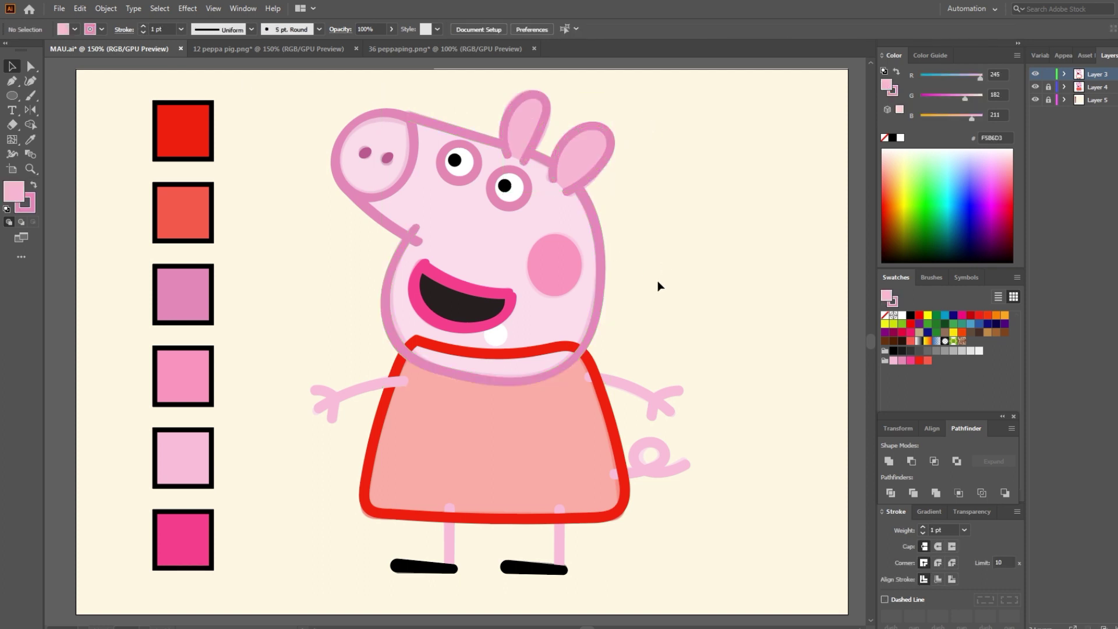
Fill the face and snout with light pink F7BCD8 using the Live Paint Bucket
{"action": "left_click", "coordinate": [597, 219]}
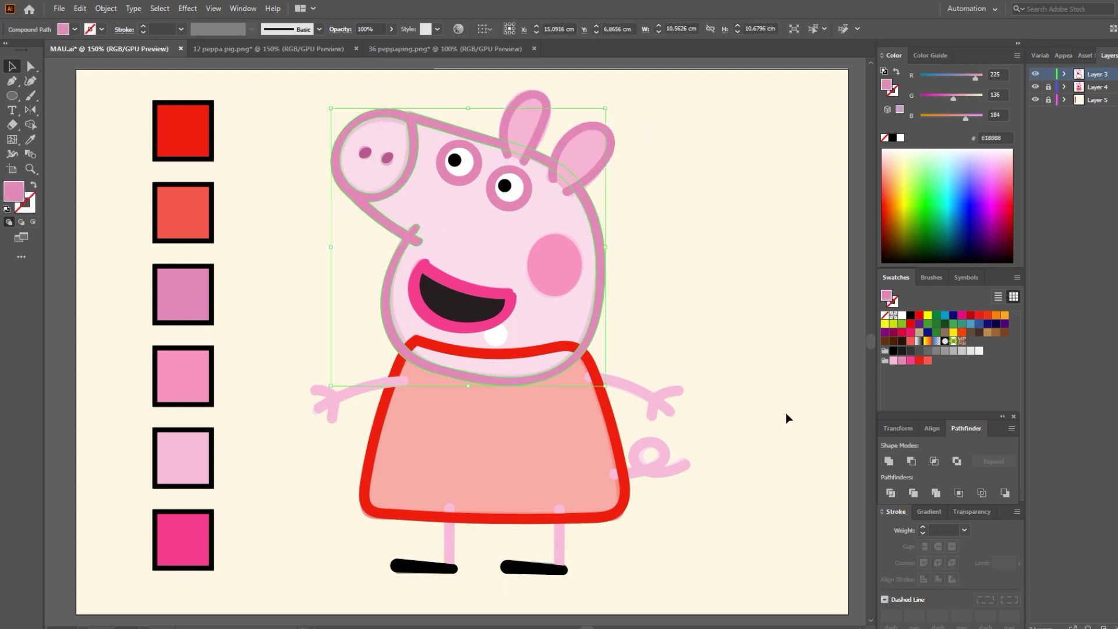
{"action": "key", "text": "k"}
{"action": "left_click", "coordinate": [526, 218]}
{"action": "left_click", "coordinate": [385, 177]}
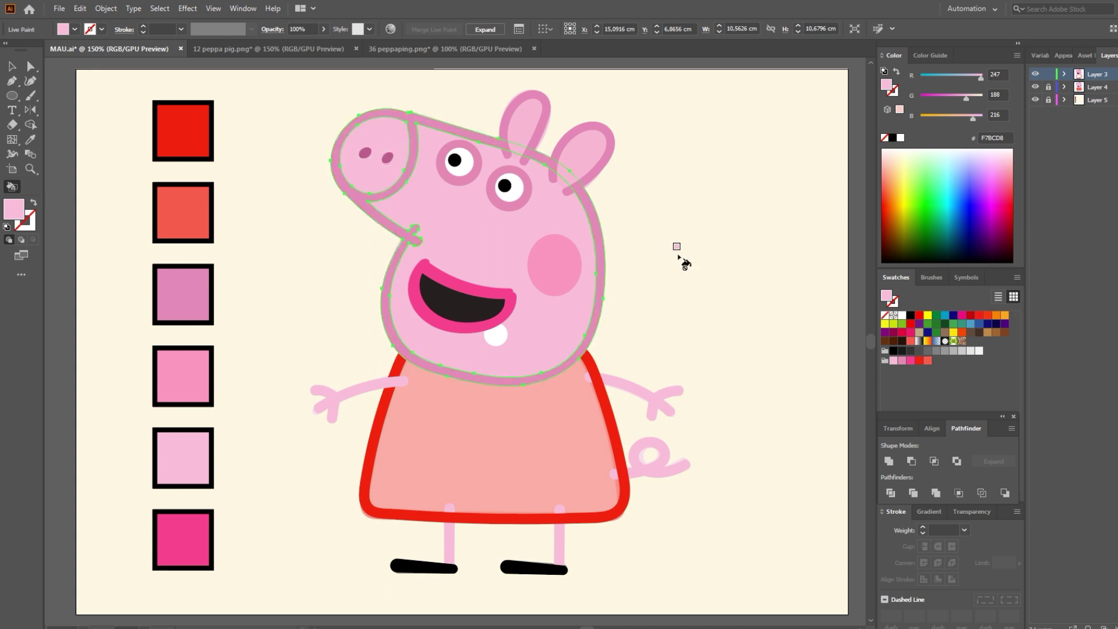
{"action": "key", "text": "v"}
{"action": "left_click", "coordinate": [693, 370]}
Fill the dress with coral red FB574D using the Live Paint Bucket
{"action": "scroll", "coordinate": [693, 374], "scroll_direction": "down", "scroll_amount": 1}
{"action": "scroll", "coordinate": [679, 354], "scroll_direction": "up", "scroll_amount": 1}
{"action": "left_click", "coordinate": [618, 419]}
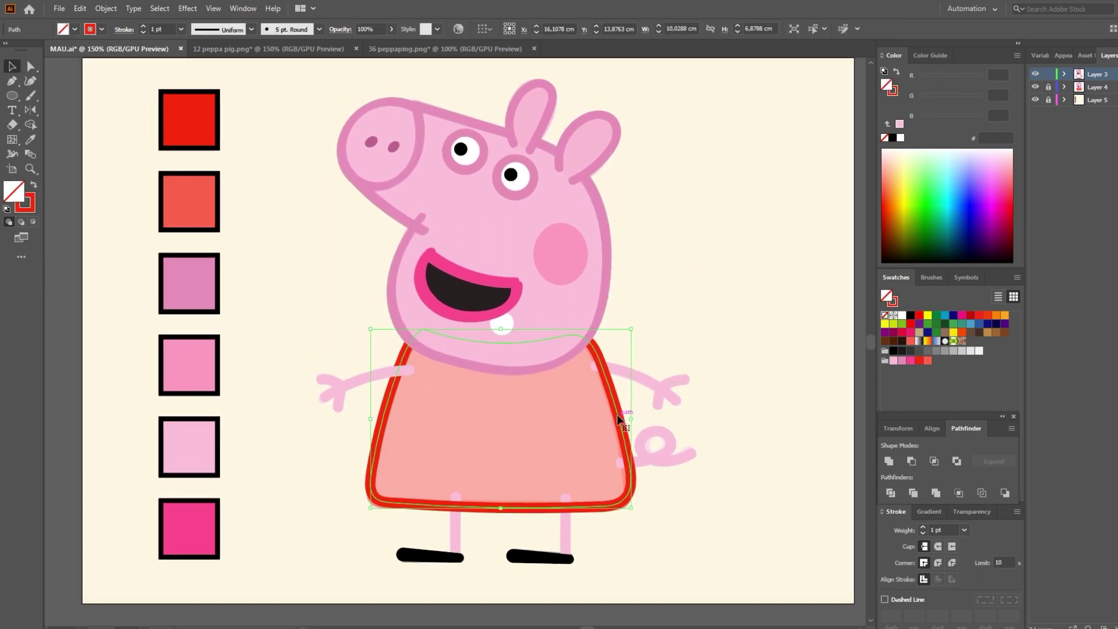
{"action": "key", "text": "k"}
{"action": "left_click", "coordinate": [562, 409]}
{"action": "key", "text": "v"}
Set the dress outline's stroke weight to 8 pt
{"action": "left_click", "coordinate": [144, 25]}
{"action": "left_click", "coordinate": [144, 25]}
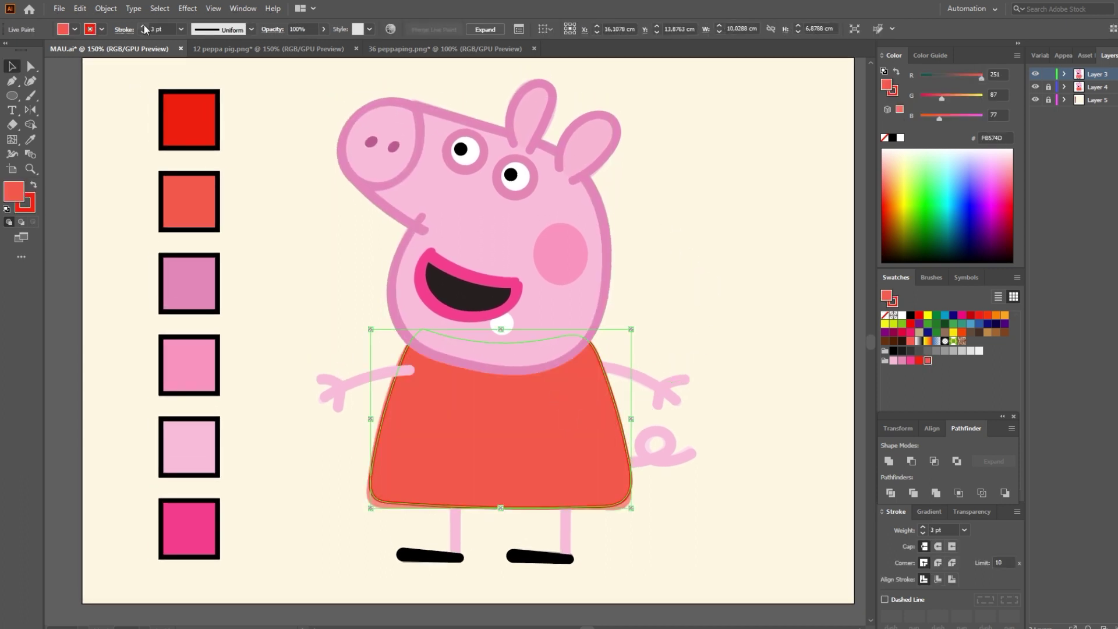
{"action": "left_click", "coordinate": [144, 26]}
{"action": "left_click", "coordinate": [144, 26]}
{"action": "left_click", "coordinate": [144, 26]}
{"action": "left_click", "coordinate": [669, 251]}
{"action": "left_click_drag", "start_coordinate": [704, 355], "coordinate": [687, 364]}
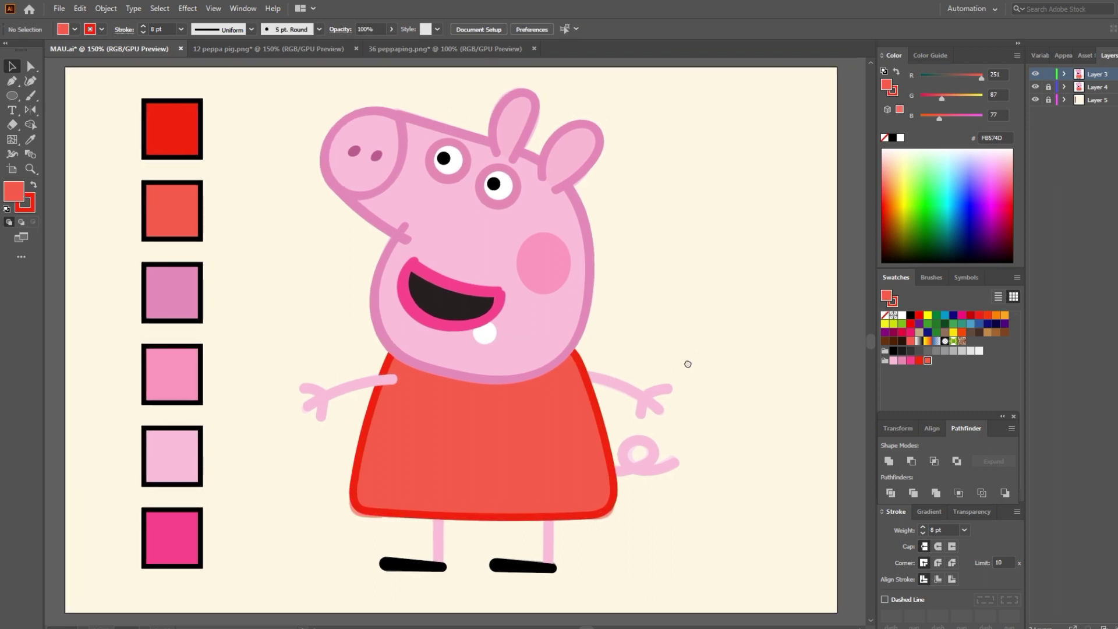
Paint a solid red heart about 2.66 × 2.22 cm beside the ears with the Blob Brush and unite its pieces
{"action": "left_click", "coordinate": [36, 97]}
{"action": "left_click", "coordinate": [93, 110]}
{"action": "mouse_move", "coordinate": [668, 149]}
{"action": "left_mouse_down"}
{"action": "mouse_move", "coordinate": [652, 182]}
{"action": "mouse_move", "coordinate": [676, 192]}
{"action": "left_mouse_up"}
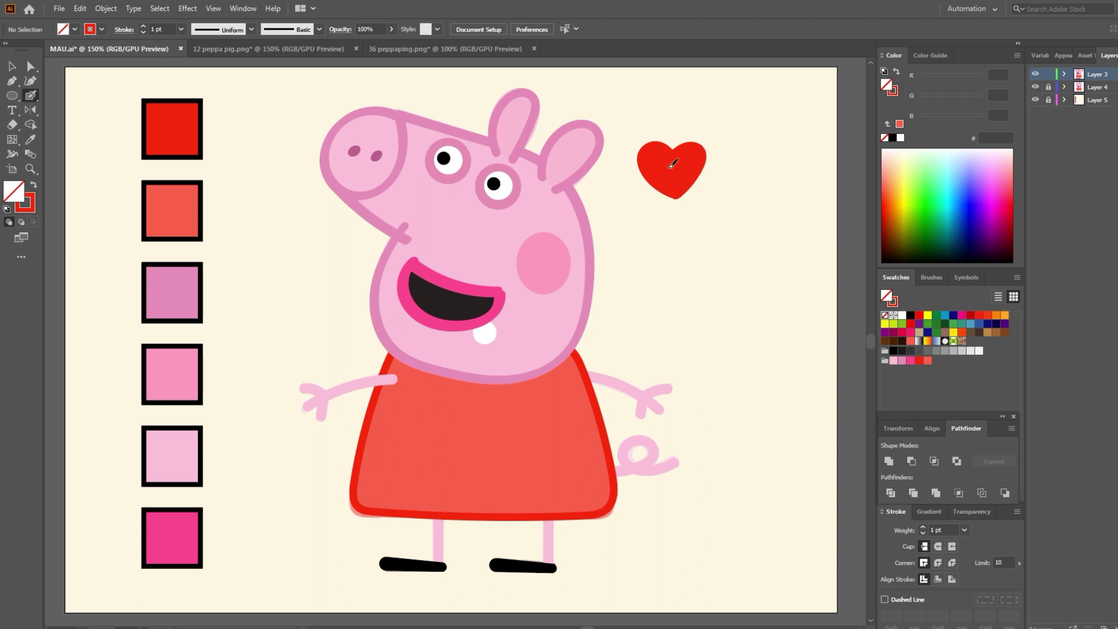
{"action": "key", "text": "v"}
{"action": "left_click", "coordinate": [693, 169]}
{"action": "left_click_drag", "start_coordinate": [725, 173], "coordinate": [672, 224]}
{"action": "left_click", "coordinate": [892, 464]}
{"action": "left_click", "coordinate": [708, 262]}
Draw a white ellipse about 1.14 × 0.42 cm and place it tilted on the heart's upper left lobe as a highlight
{"action": "left_click", "coordinate": [12, 95]}
{"action": "left_click", "coordinate": [903, 315]}
{"action": "key", "text": "v"}
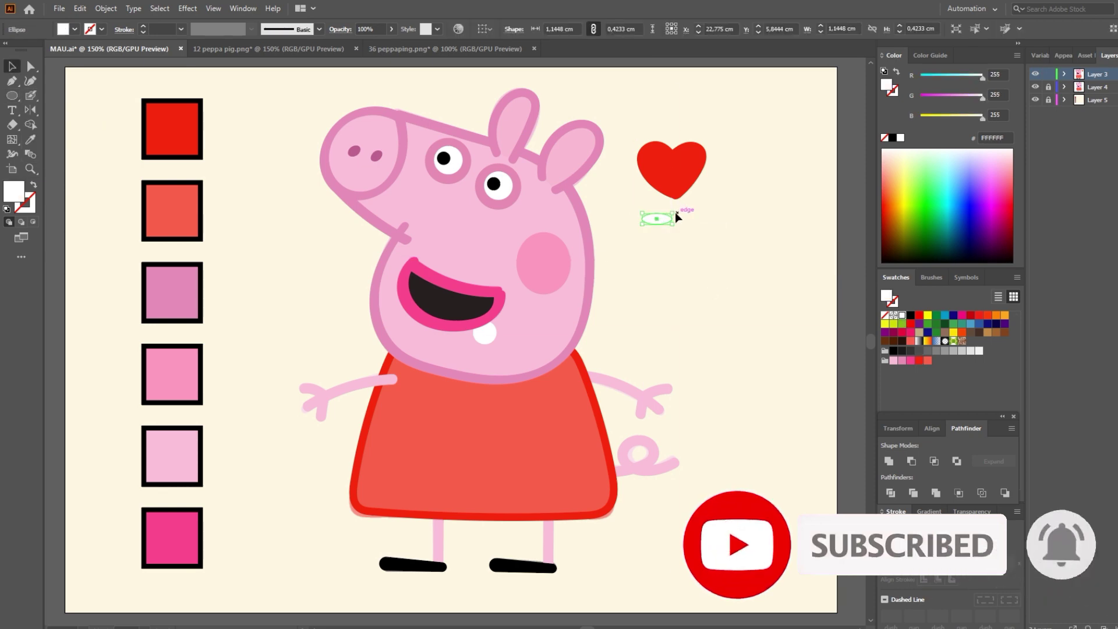
{"action": "key", "text": "ctrl+plus"}
{"action": "key", "text": "ctrl+plus"}
{"action": "key", "text": "ctrl+plus"}
{"action": "left_click_drag", "start_coordinate": [487, 303], "coordinate": [455, 141]}
{"action": "left_click_drag", "start_coordinate": [430, 184], "coordinate": [418, 189]}
{"action": "left_click", "coordinate": [449, 274]}
{"action": "left_click", "coordinate": [465, 231]}
{"action": "left_click", "coordinate": [361, 262]}
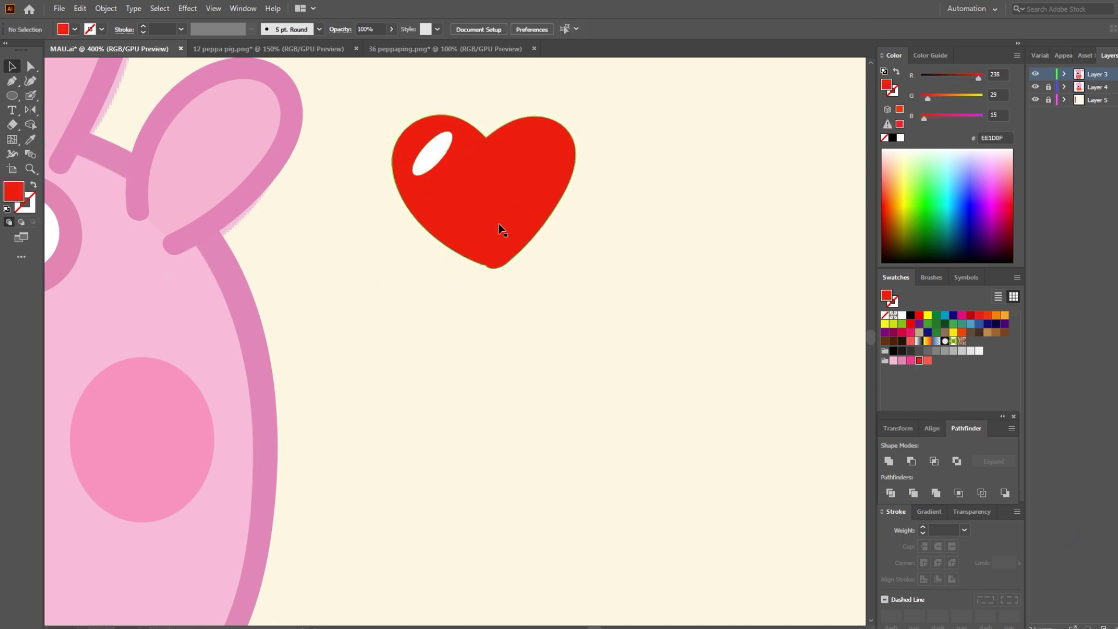
Turn on Draw Inside for the heart and set the paint colour to dark red C61612
{"action": "left_click", "coordinate": [499, 228]}
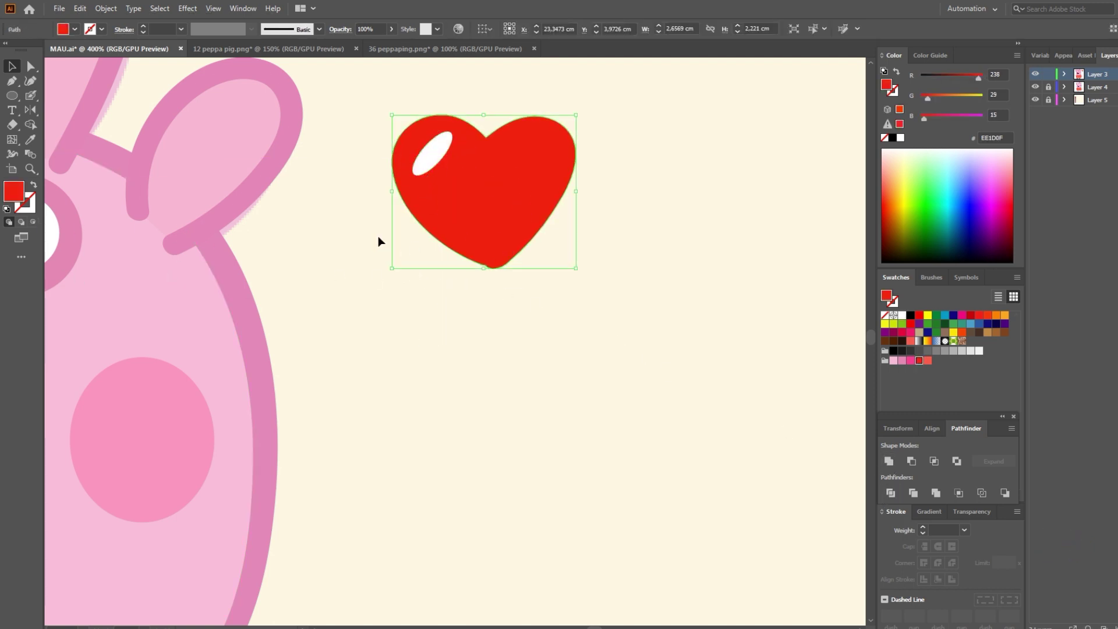
{"action": "left_click", "coordinate": [31, 221]}
{"action": "left_click", "coordinate": [277, 227]}
{"action": "key", "text": "i"}
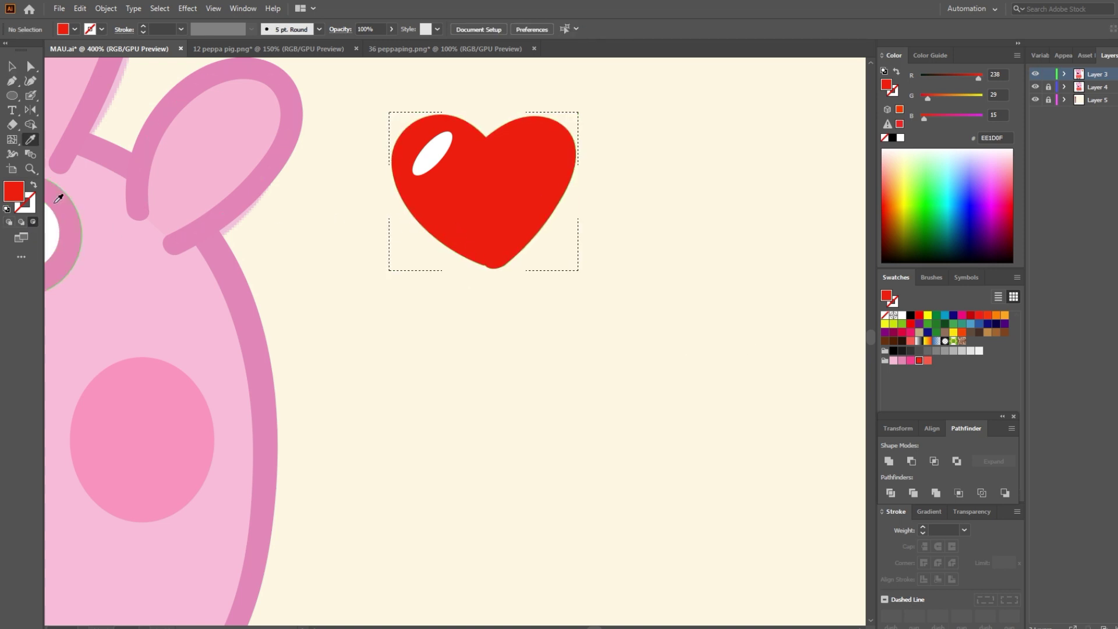
{"action": "double_click", "coordinate": [13, 193]}
{"action": "left_click", "coordinate": [930, 339]}
{"action": "left_click", "coordinate": [1078, 310]}
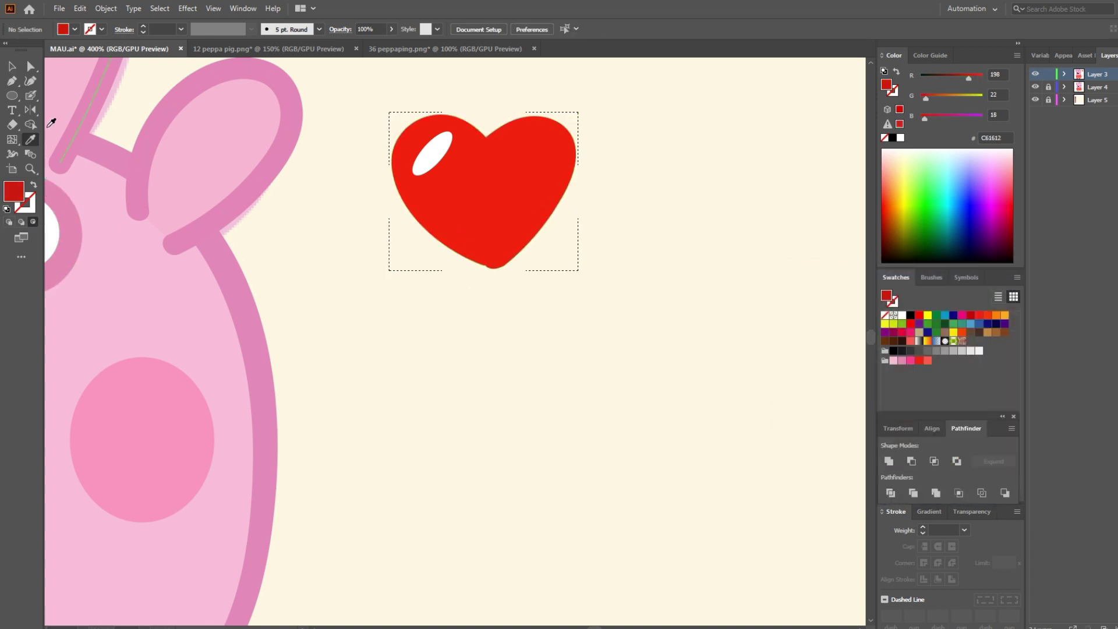
Shade the heart's lower right edge with a dark red Blob Brush stroke and leave the Draw Inside mode
{"action": "left_click", "coordinate": [30, 96]}
{"action": "left_click_drag", "start_coordinate": [574, 170], "coordinate": [482, 261]}
{"action": "key", "text": "z"}
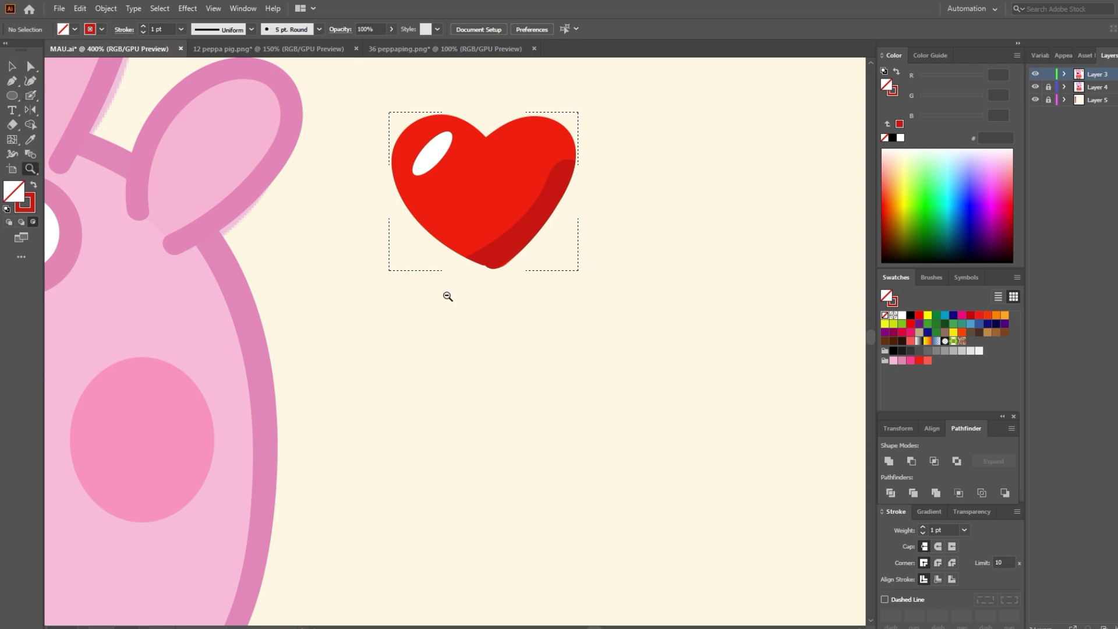
{"action": "left_click", "coordinate": [447, 297], "text": "alt"}
{"action": "left_click", "coordinate": [447, 297], "text": "alt"}
{"action": "left_click", "coordinate": [447, 297], "text": "alt"}
{"action": "left_click", "coordinate": [540, 330], "text": "alt"}
{"action": "mouse_move", "coordinate": [434, 402]}
{"action": "left_mouse_down"}
{"action": "mouse_move", "coordinate": [581, 303]}
{"action": "mouse_move", "coordinate": [541, 333]}
{"action": "left_mouse_up"}
{"action": "key", "text": "v"}
{"action": "double_click", "coordinate": [597, 289]}
Group the heart with its highlight and shading
{"action": "left_click", "coordinate": [561, 287]}
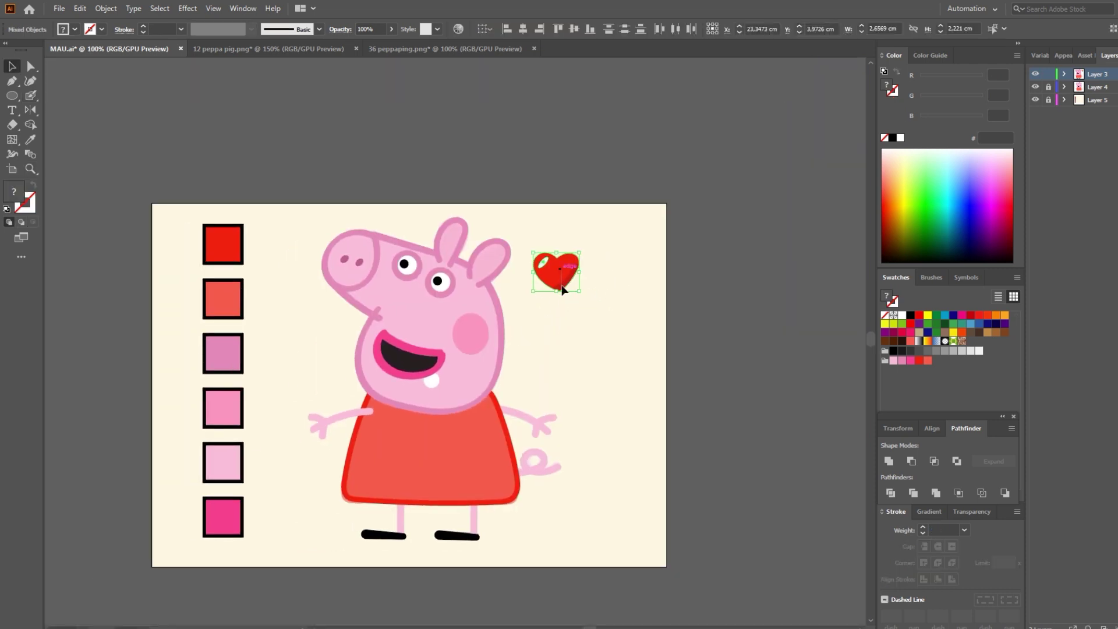
{"action": "left_click_drag", "start_coordinate": [603, 241], "coordinate": [533, 299]}
{"action": "key", "text": "ctrl+7"}
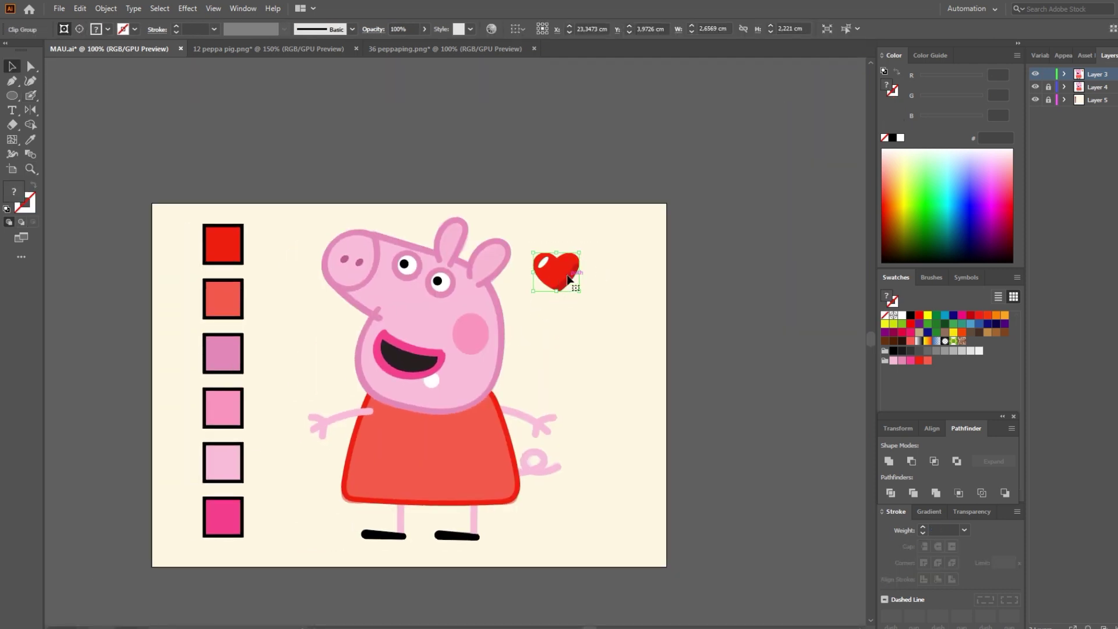
{"action": "key", "text": "ctrl+z"}
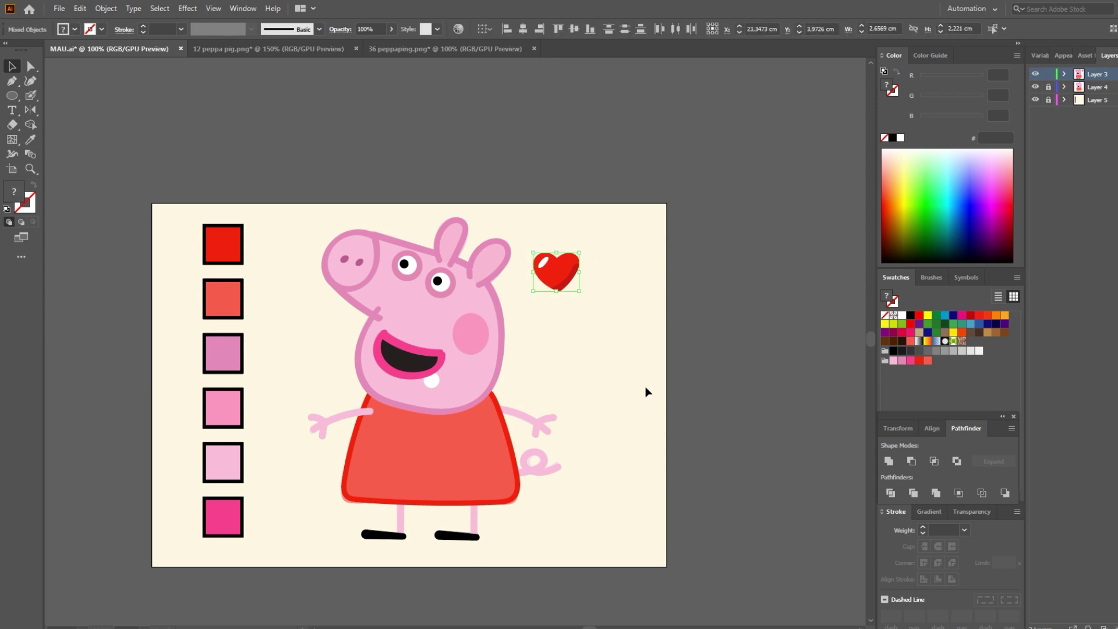
{"action": "key", "text": "ctrl+g"}
Duplicate and scale the heart into a cluster of four differently sized hearts beside the head, two of them about 2.32 cm and 1.66 cm wide
{"action": "left_click_drag", "start_coordinate": [573, 278], "coordinate": [582, 314]}
{"action": "left_click_drag", "start_coordinate": [580, 318], "coordinate": [618, 276]}
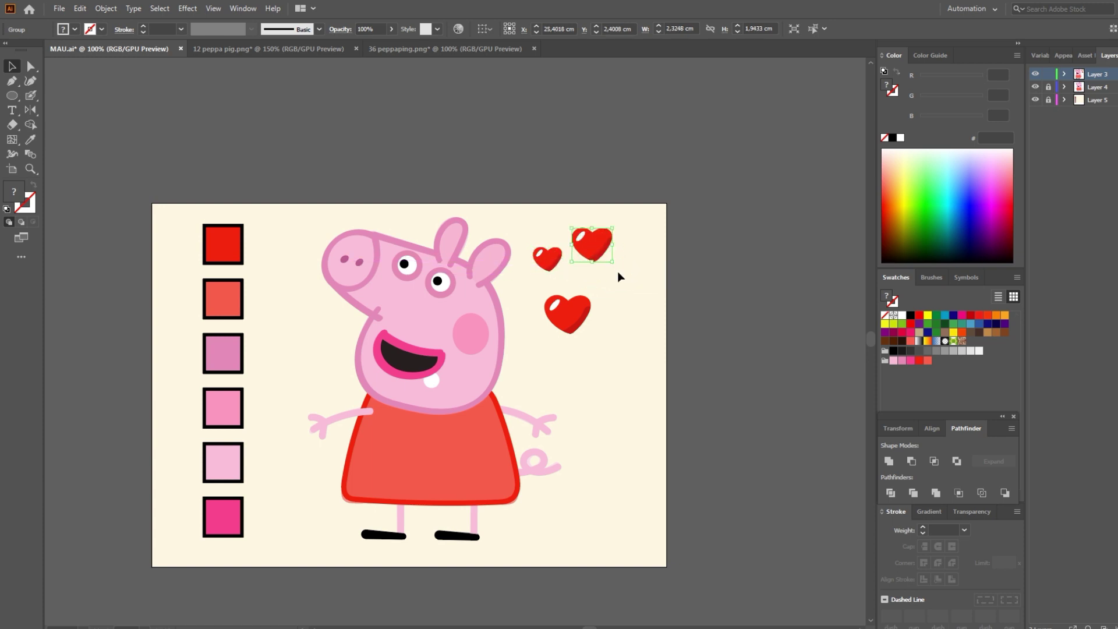
{"action": "left_click", "coordinate": [611, 297]}
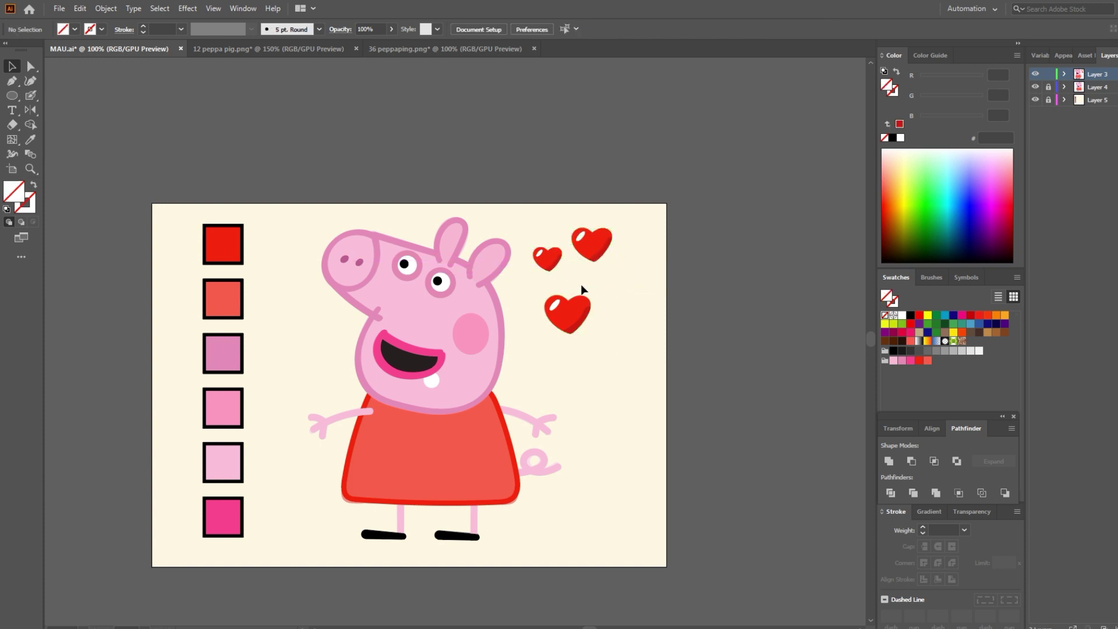
{"action": "left_click", "coordinate": [558, 261]}
{"action": "left_click_drag", "start_coordinate": [558, 261], "coordinate": [617, 285]}
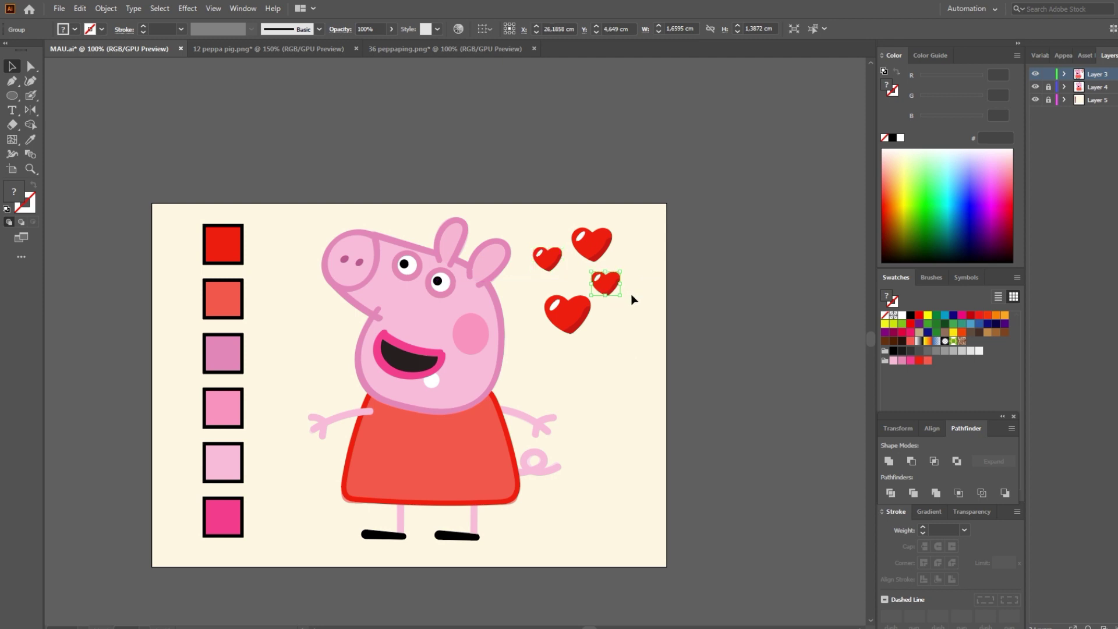
{"action": "left_click", "coordinate": [634, 299]}
{"action": "left_click_drag", "start_coordinate": [612, 431], "coordinate": [661, 436]}
{"action": "left_click_drag", "start_coordinate": [574, 462], "coordinate": [592, 452]}
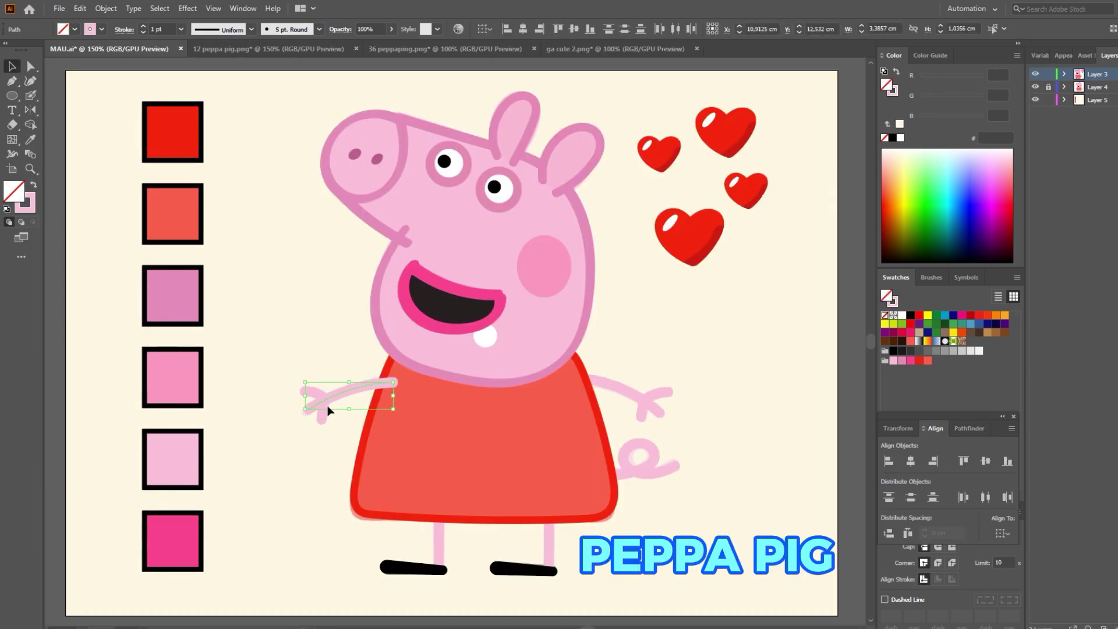